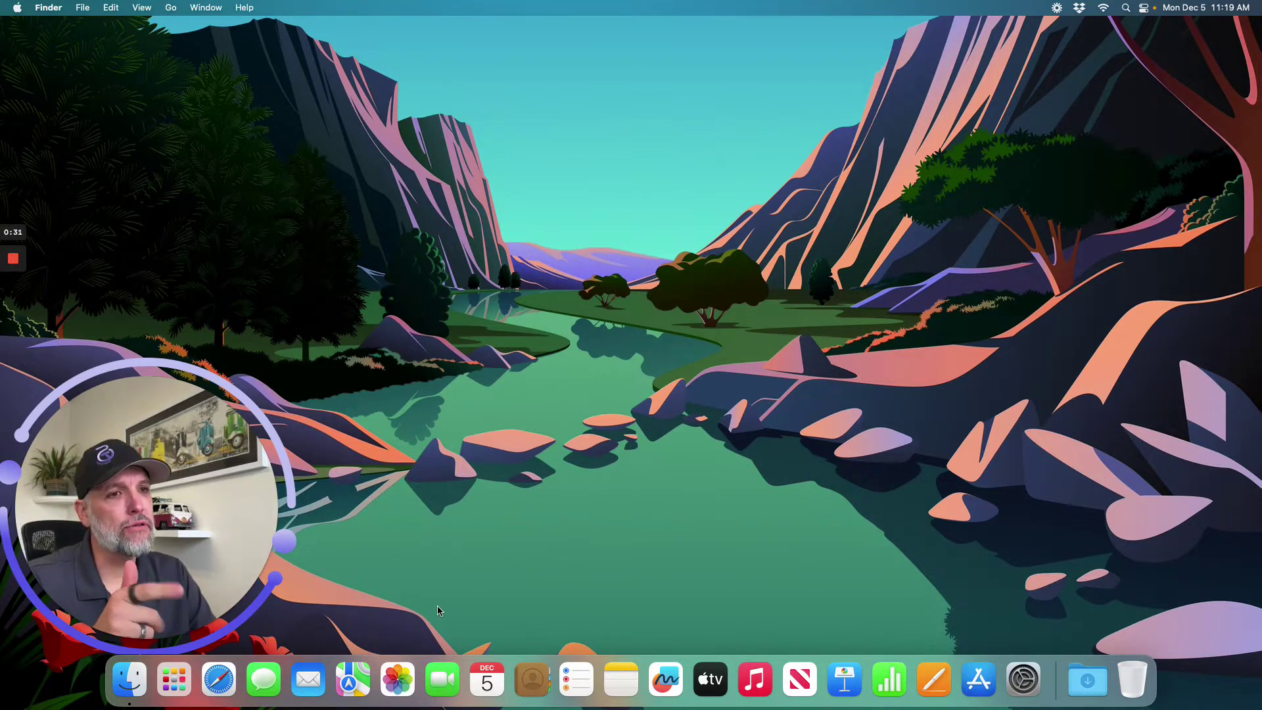
# Find and launch the Weather app, and allow it to use the current location
pyautogui.click(185, 695)
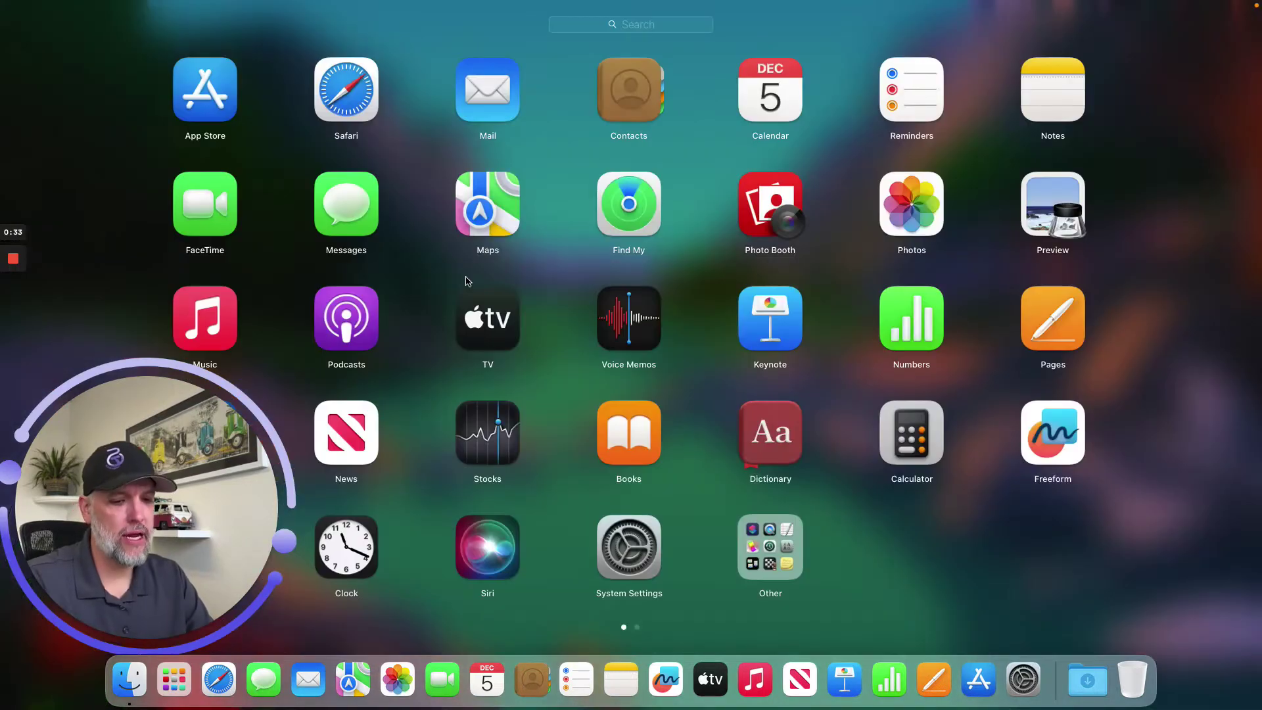
pyautogui.write('weather')
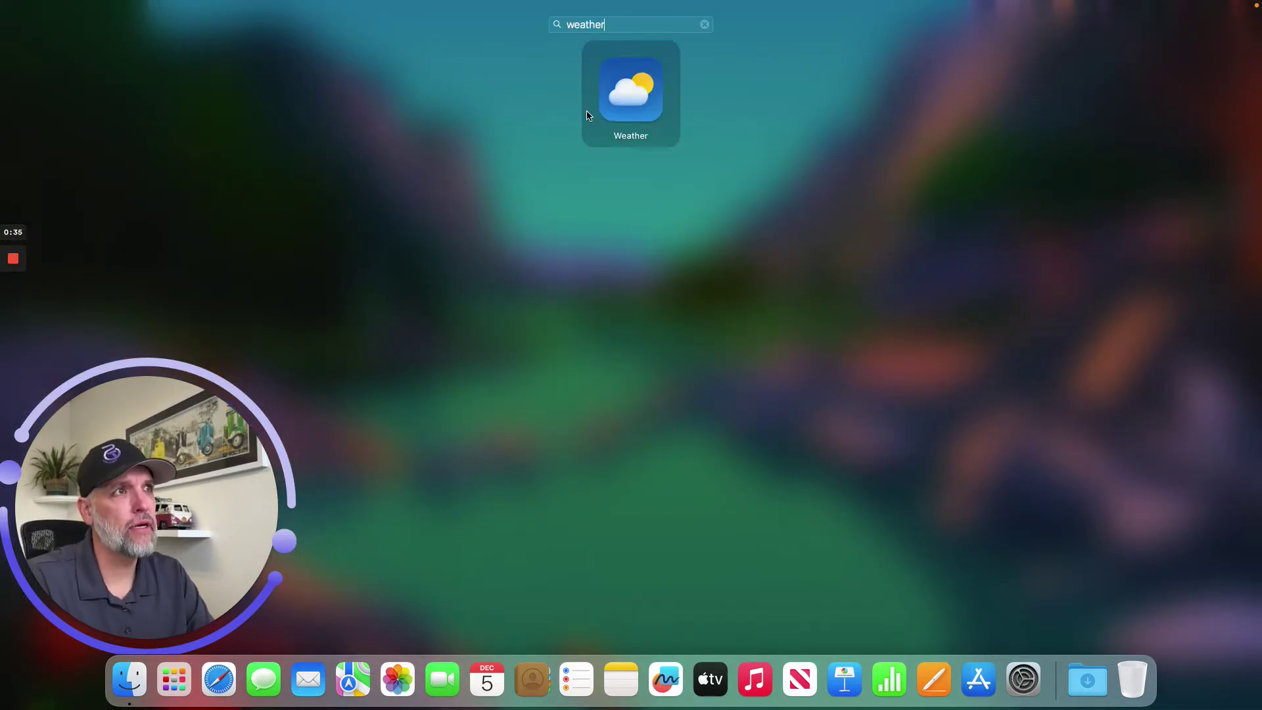
pyautogui.click(641, 108)
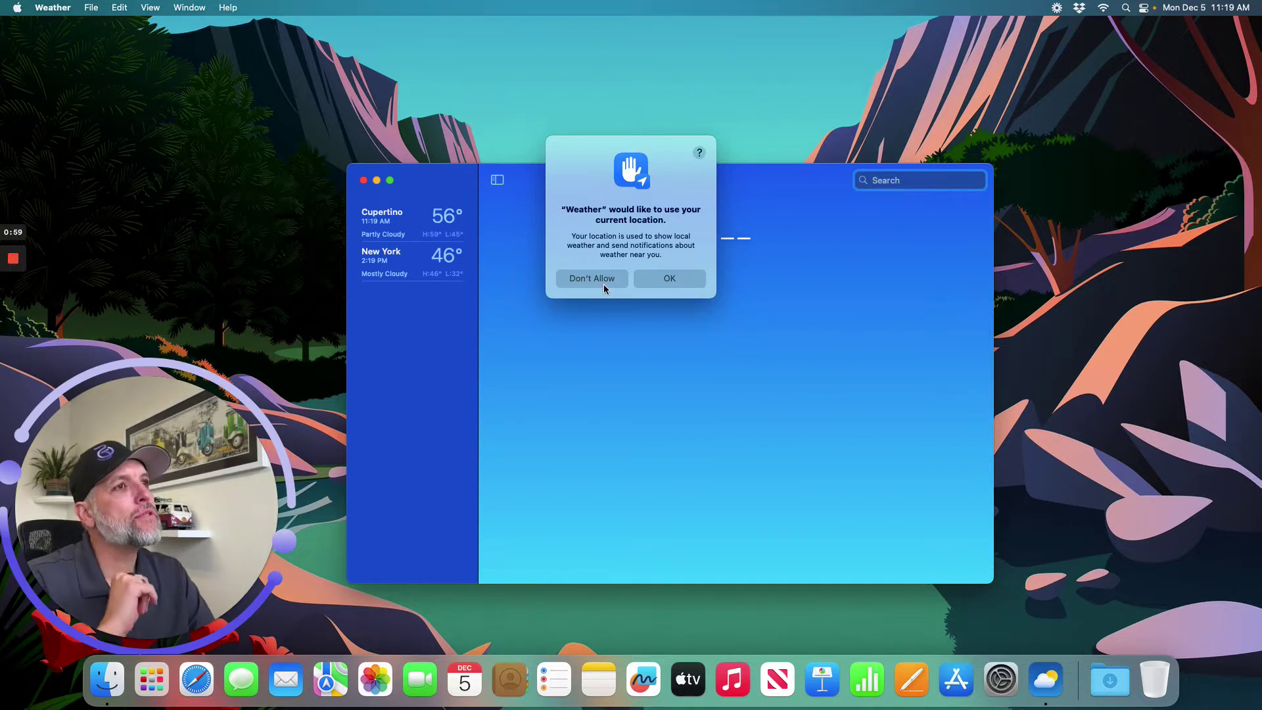
pyautogui.click(668, 281)
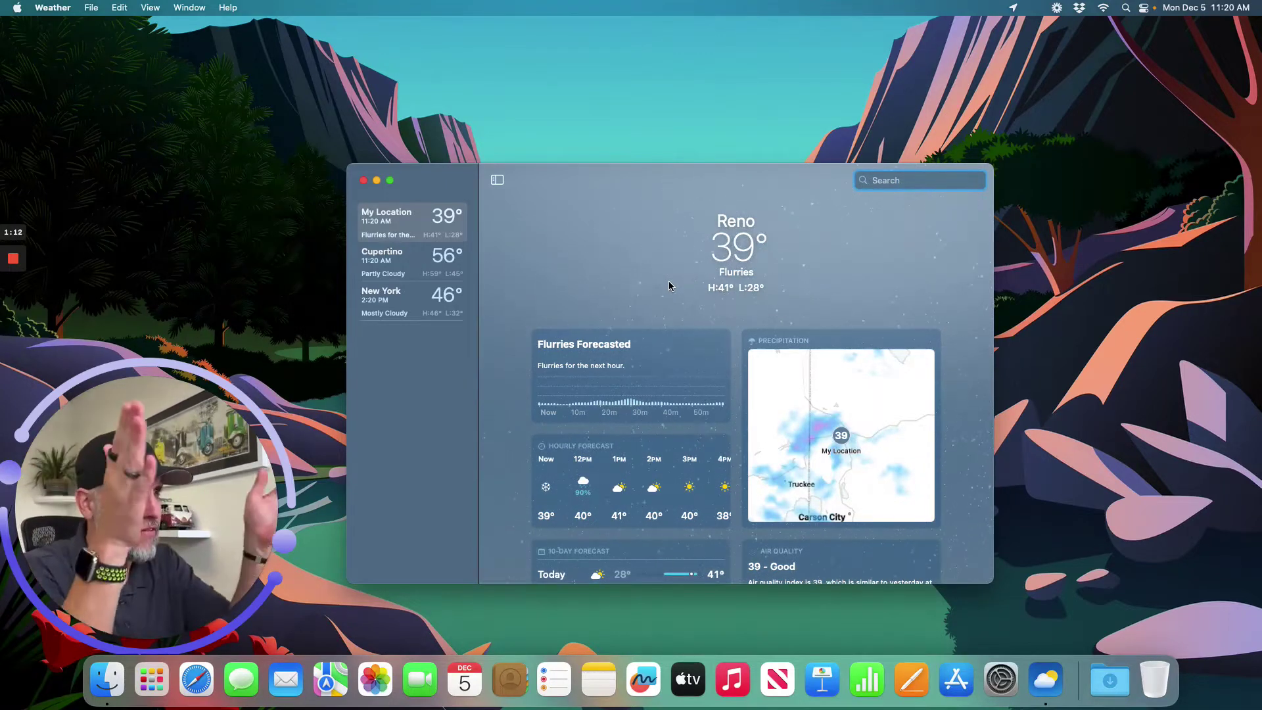
# Move the Weather window up against the menu bar and stretch it down to the Dock
pyautogui.moveTo(621, 168); pyautogui.dragTo(581, 11)
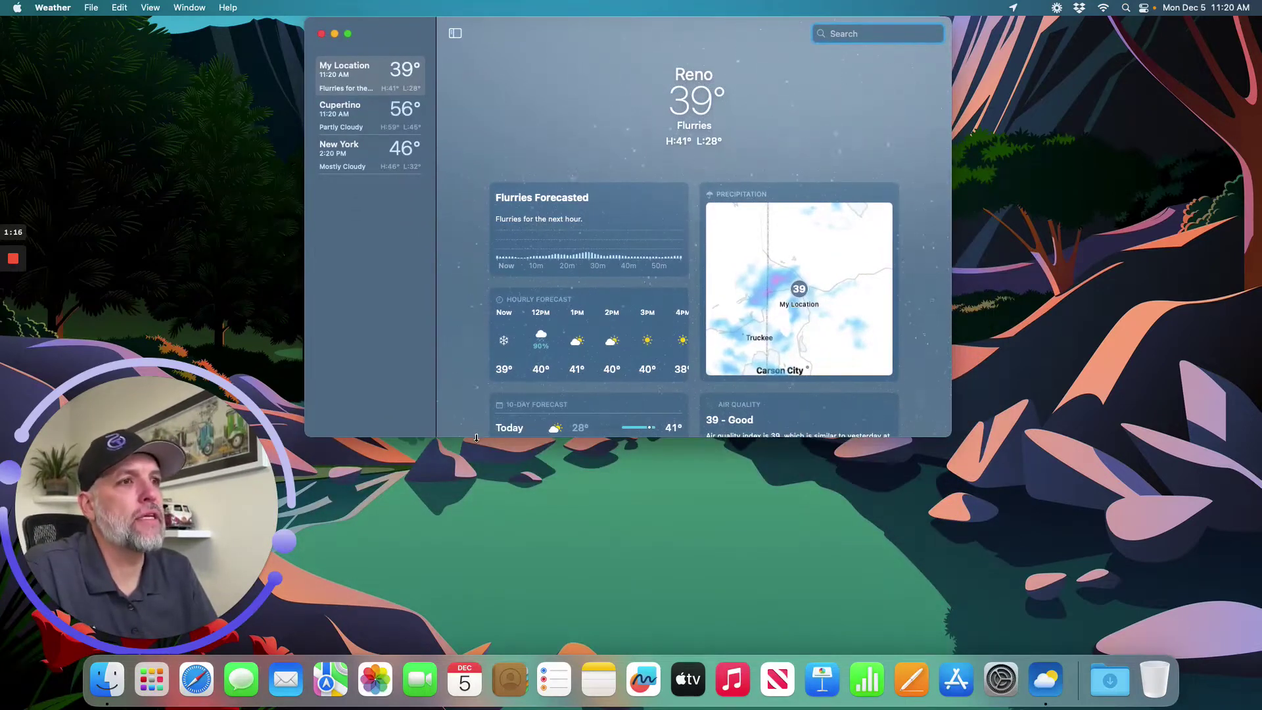
pyautogui.moveTo(476, 437); pyautogui.dragTo(453, 709)
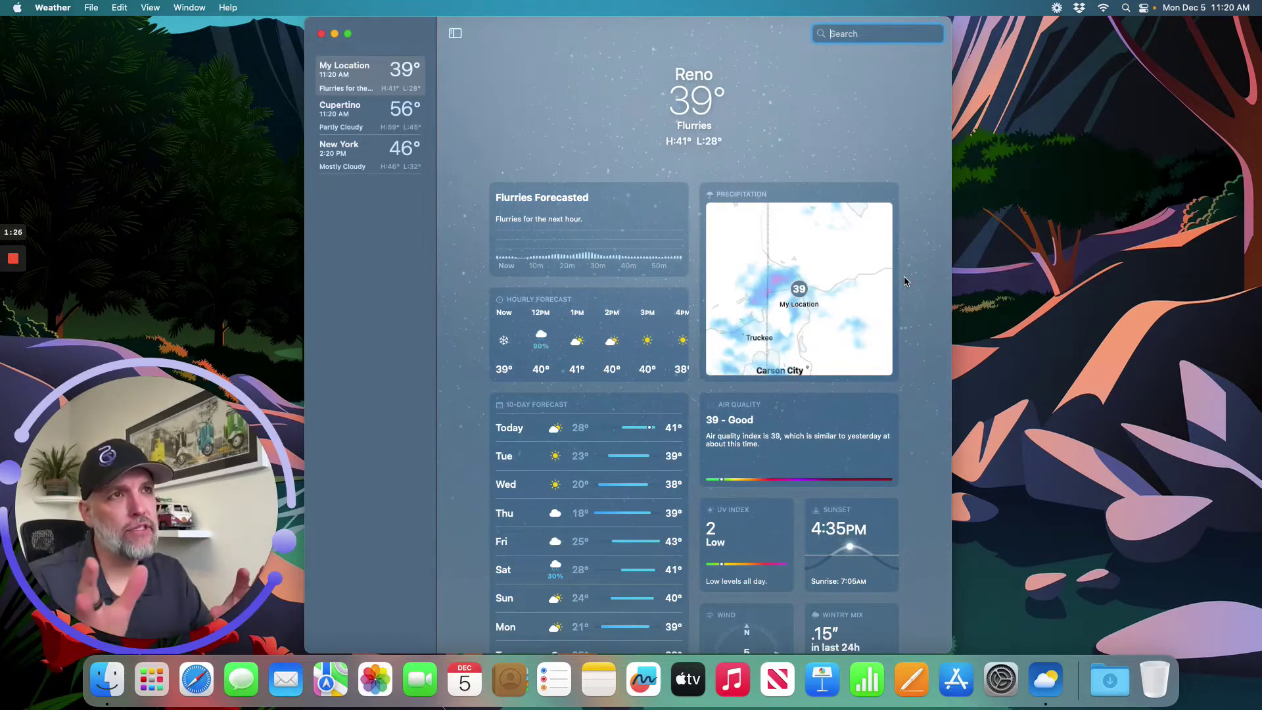
# Delete New York from the saved locations list and confirm its removal
pyautogui.click(380, 155)
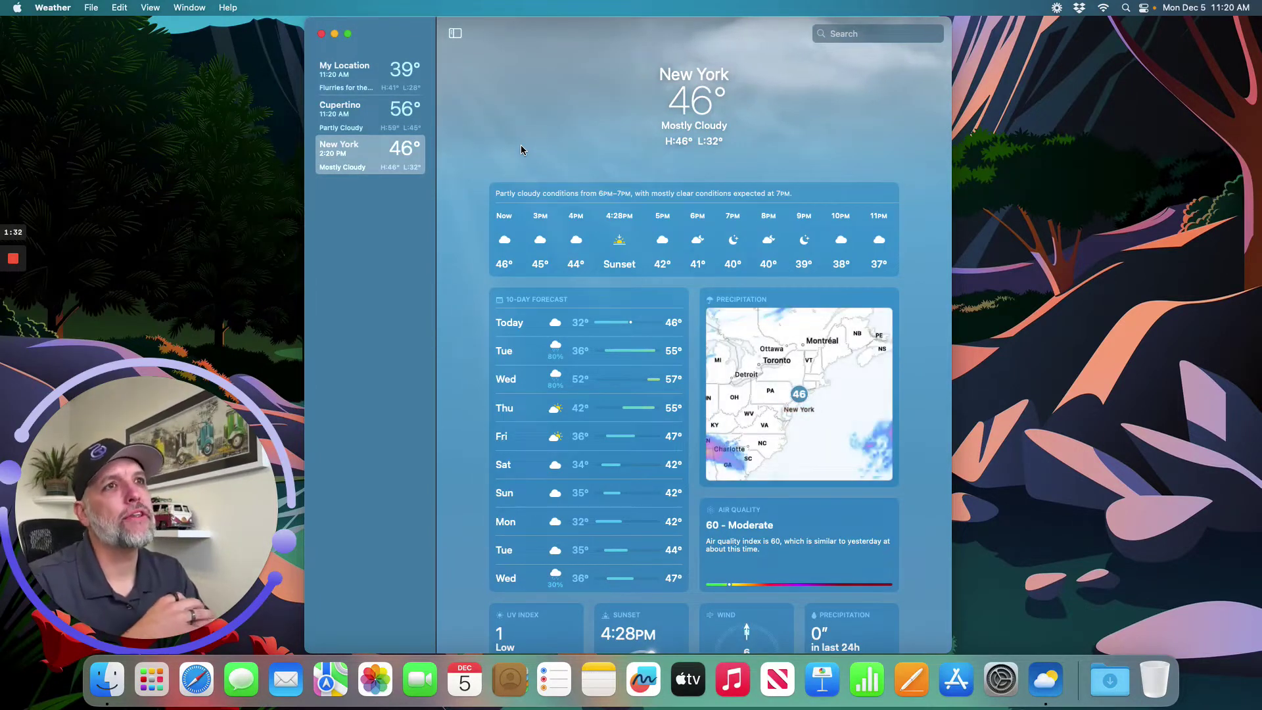
pyautogui.hscroll(3, 396, 160)
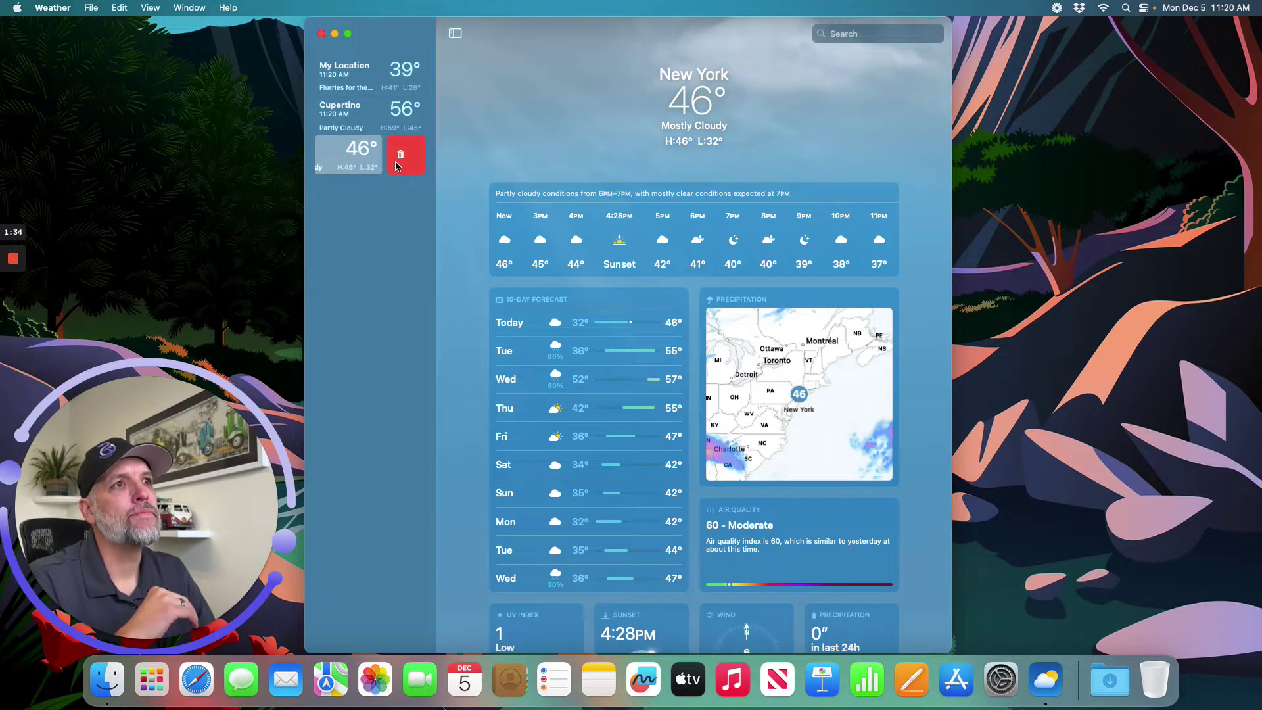
pyautogui.hscroll(2, 395, 166)
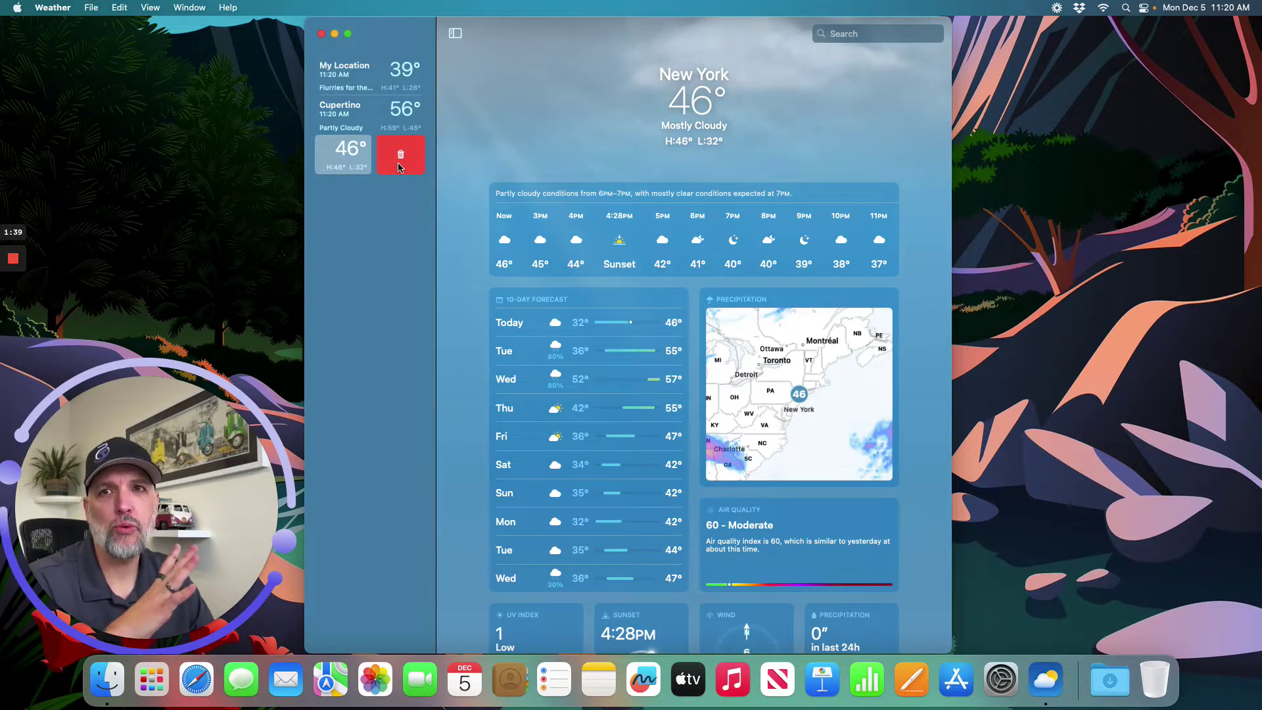
pyautogui.click(398, 165)
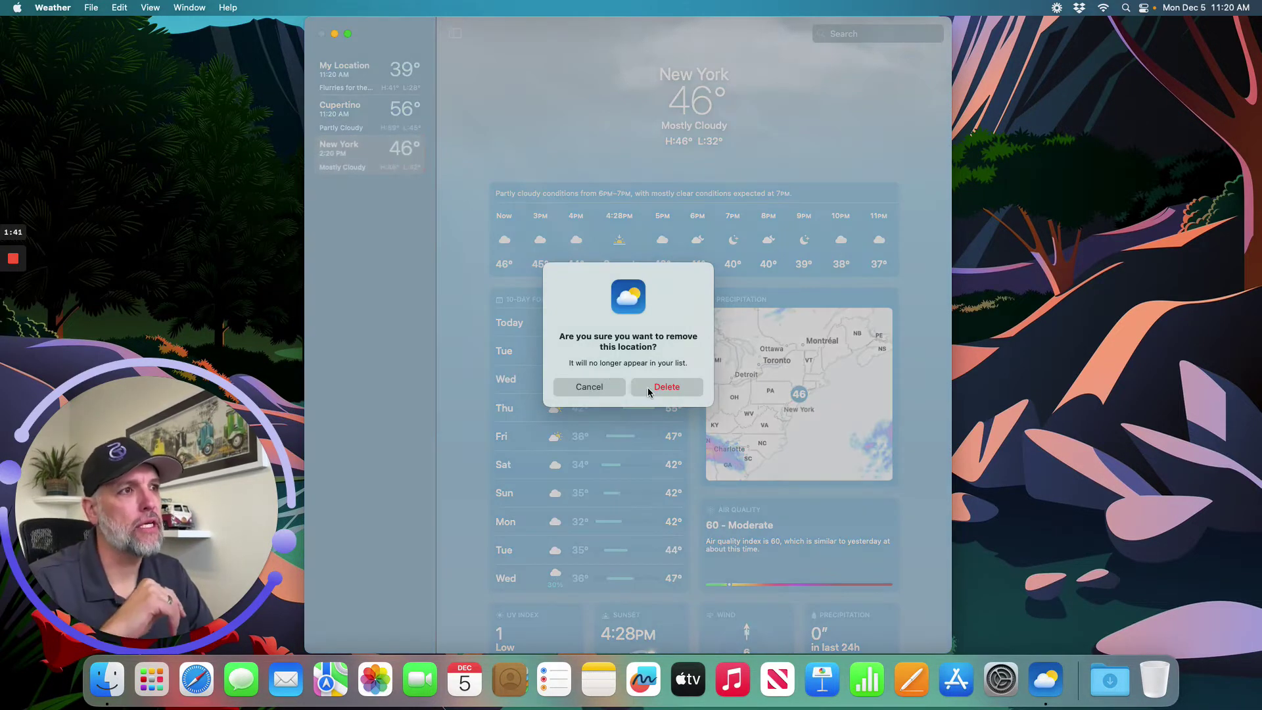
pyautogui.click(649, 388)
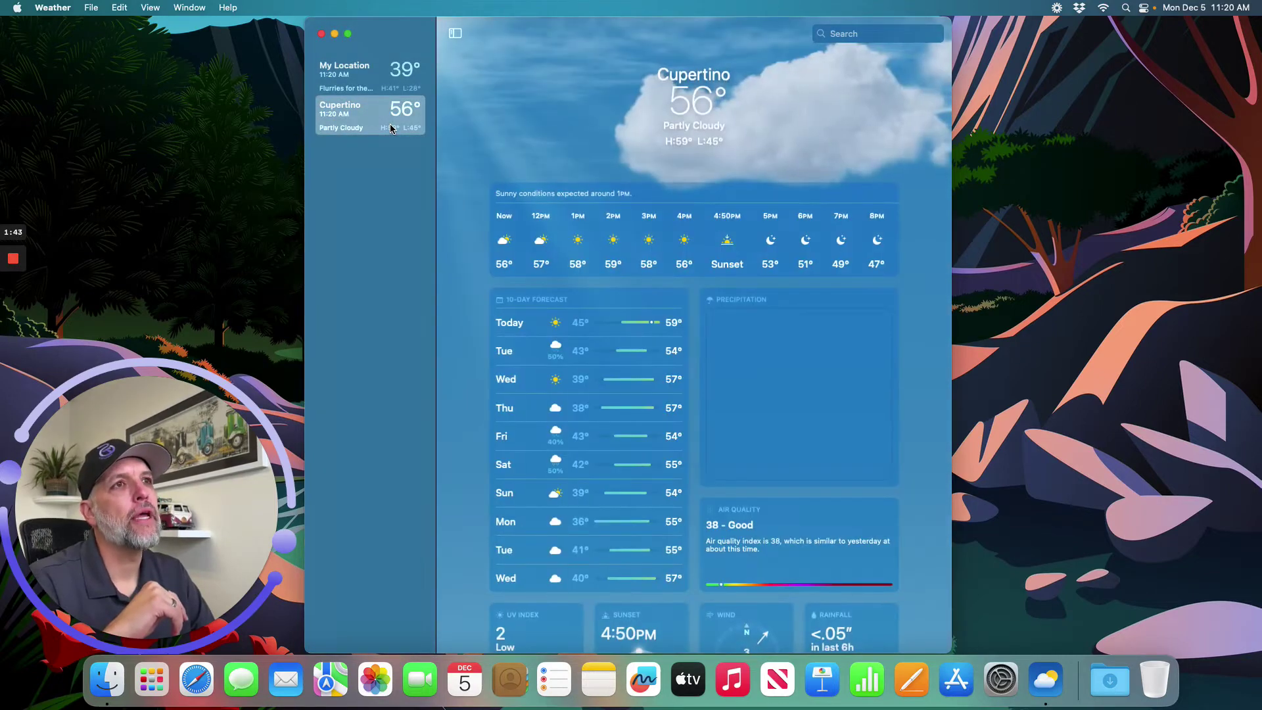
# Remove Cupertino from the saved locations list and confirm the deletion
pyautogui.hscroll(3, 389, 124)
pyautogui.click(389, 127)
pyautogui.click(678, 386)
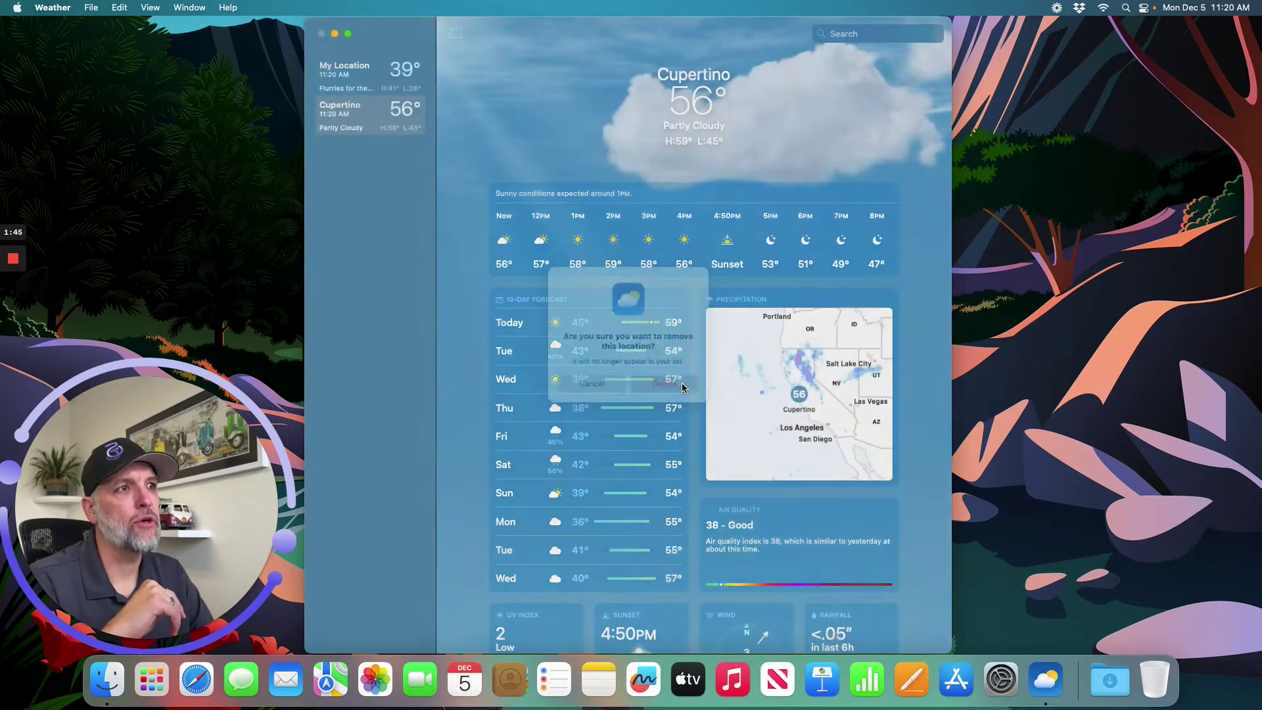
# Reopen Weather through a system-wide search for "weather" and cancel the crash report
pyautogui.click(357, 77)
pyautogui.press('super+q')
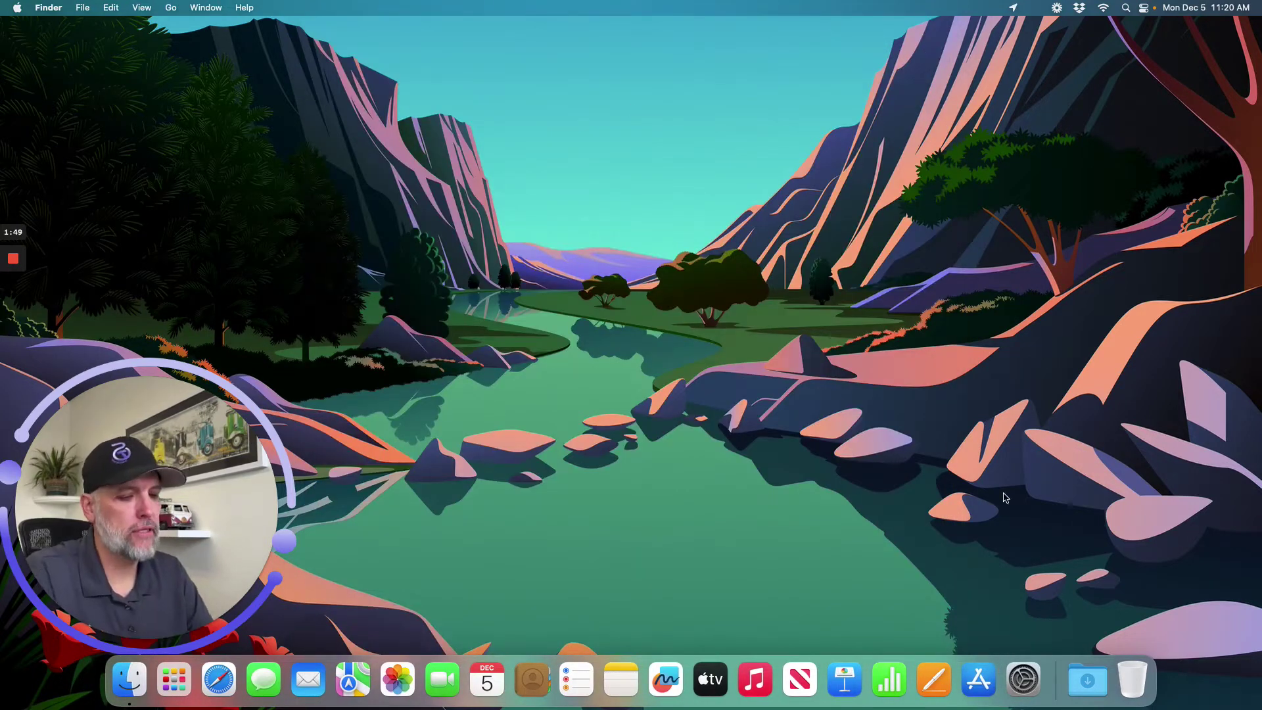
pyautogui.press('super+space')
pyautogui.write('weather')
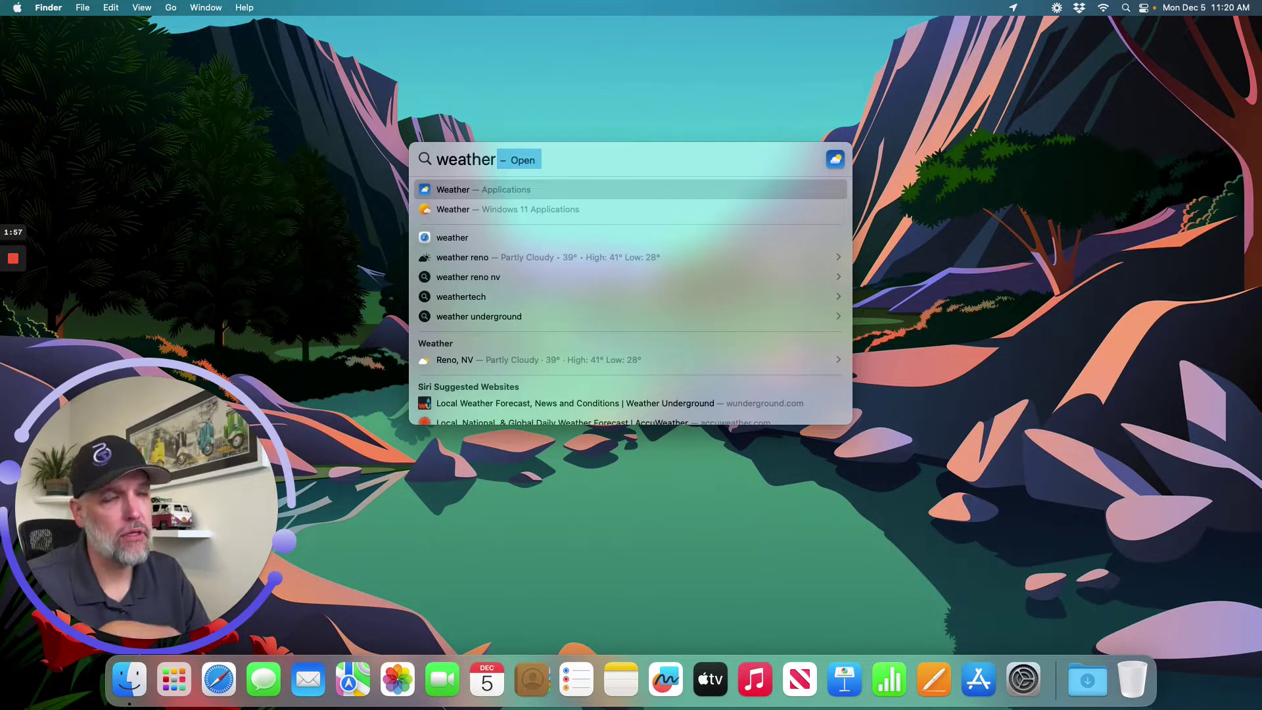
pyautogui.press('Return')
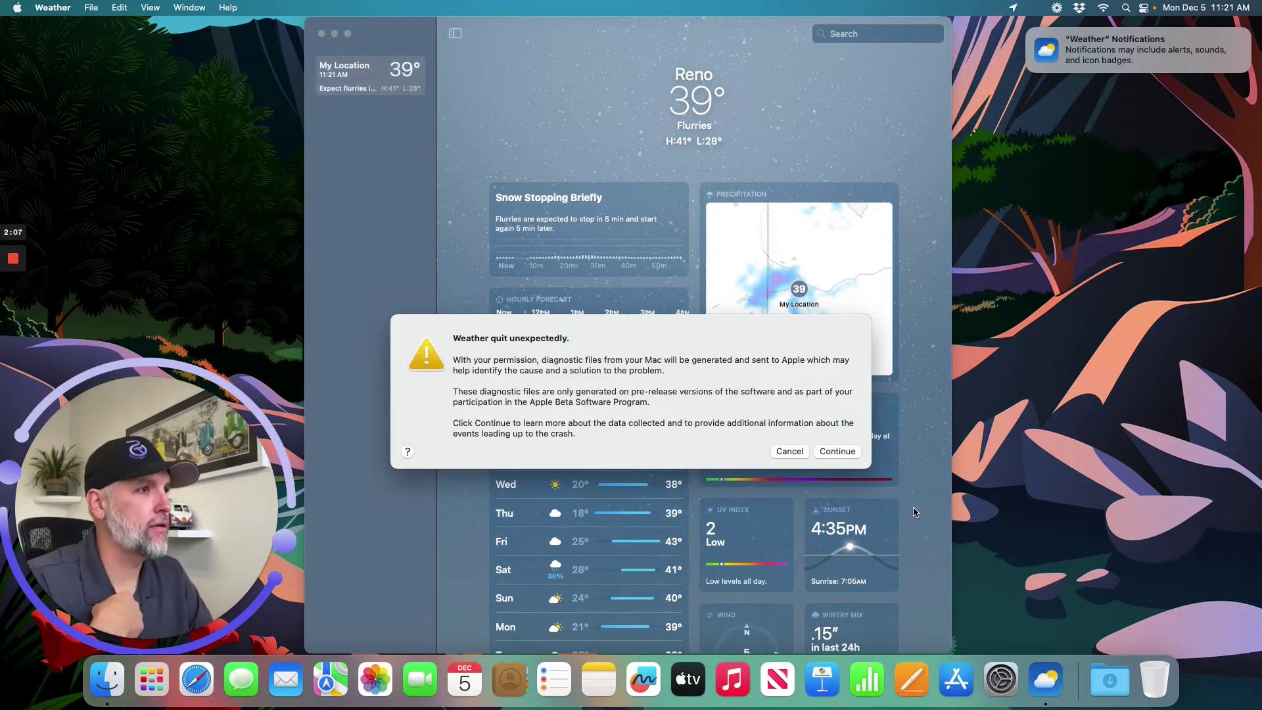
pyautogui.click(794, 453)
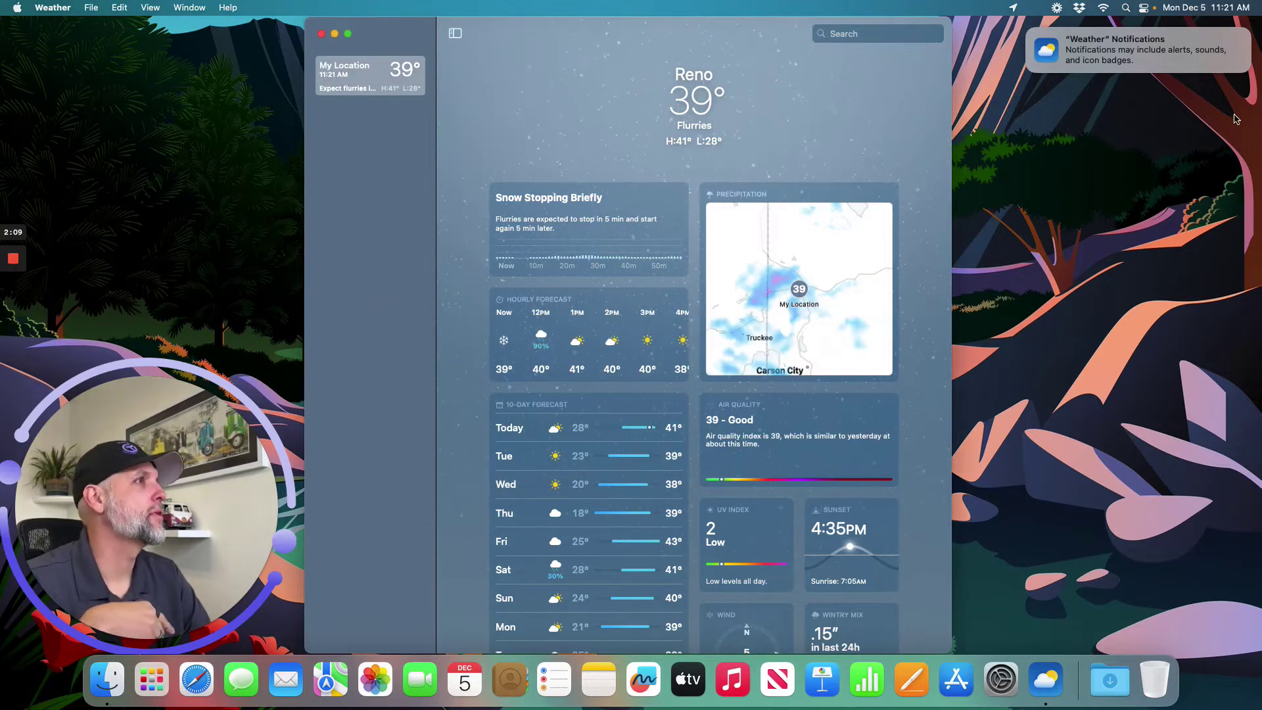
# Allow both notifications and critical alerts for Weather
pyautogui.click(1222, 65)
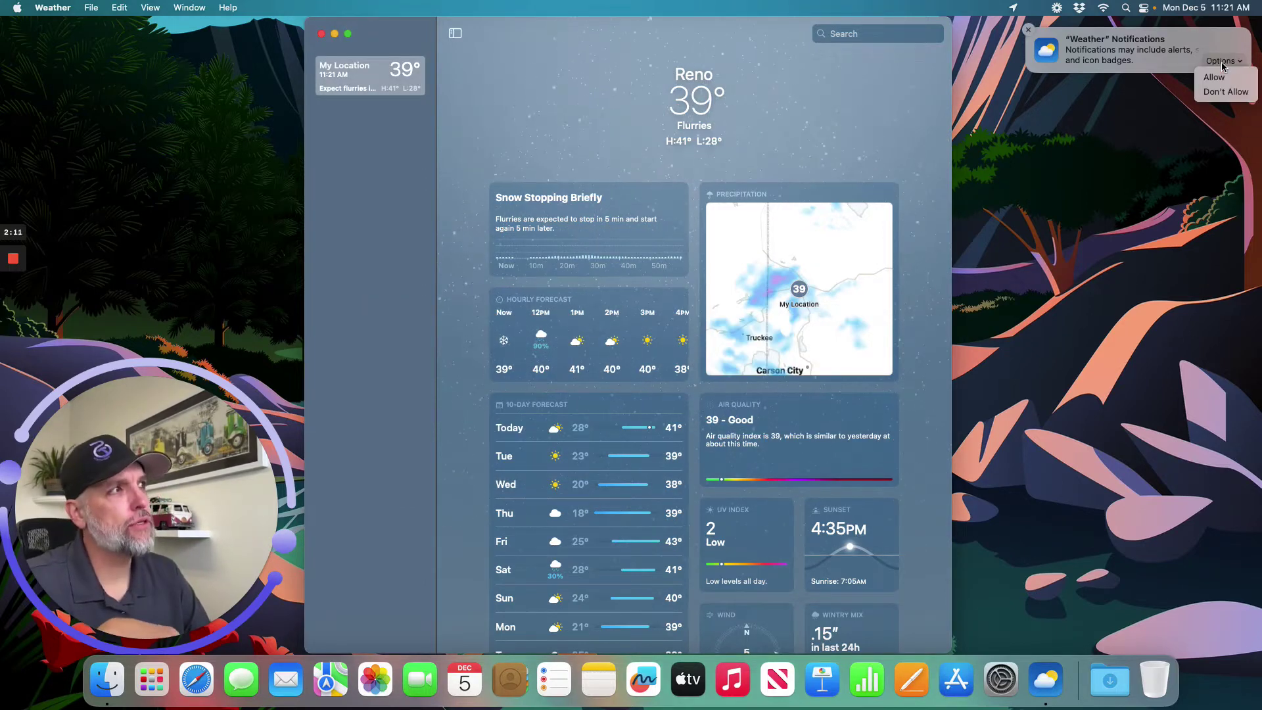
pyautogui.click(1228, 69)
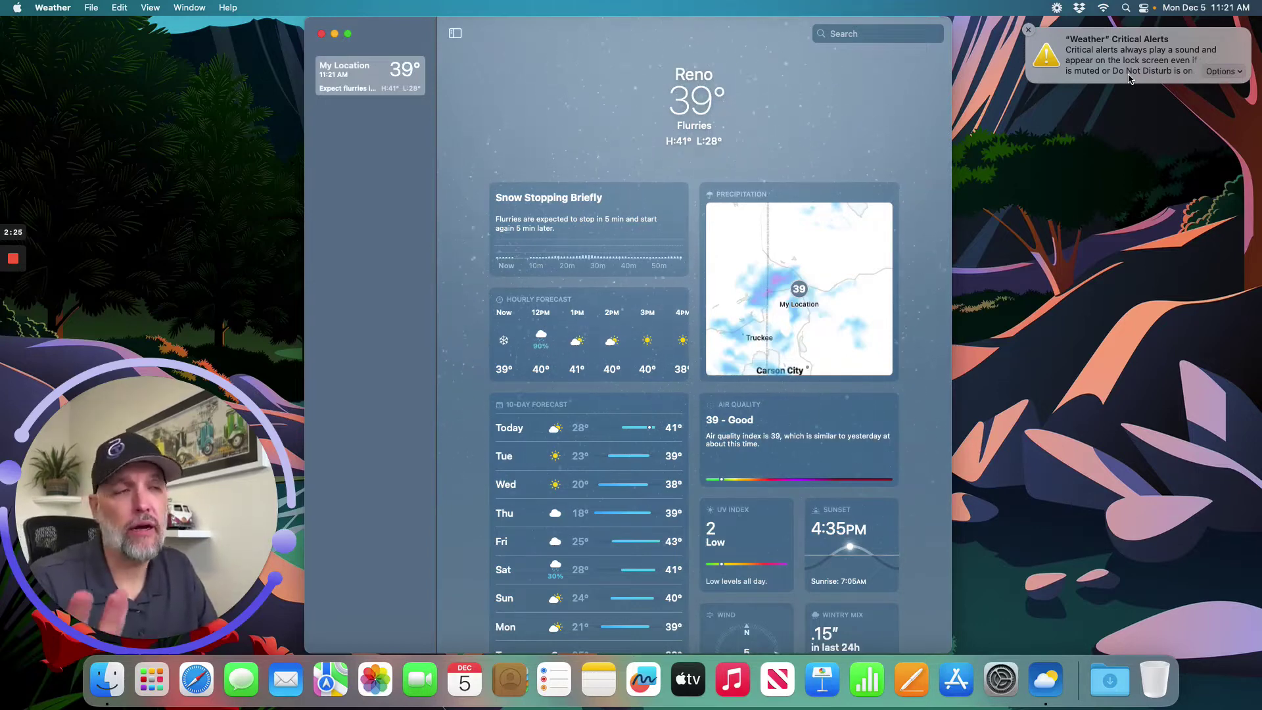
pyautogui.click(1215, 72)
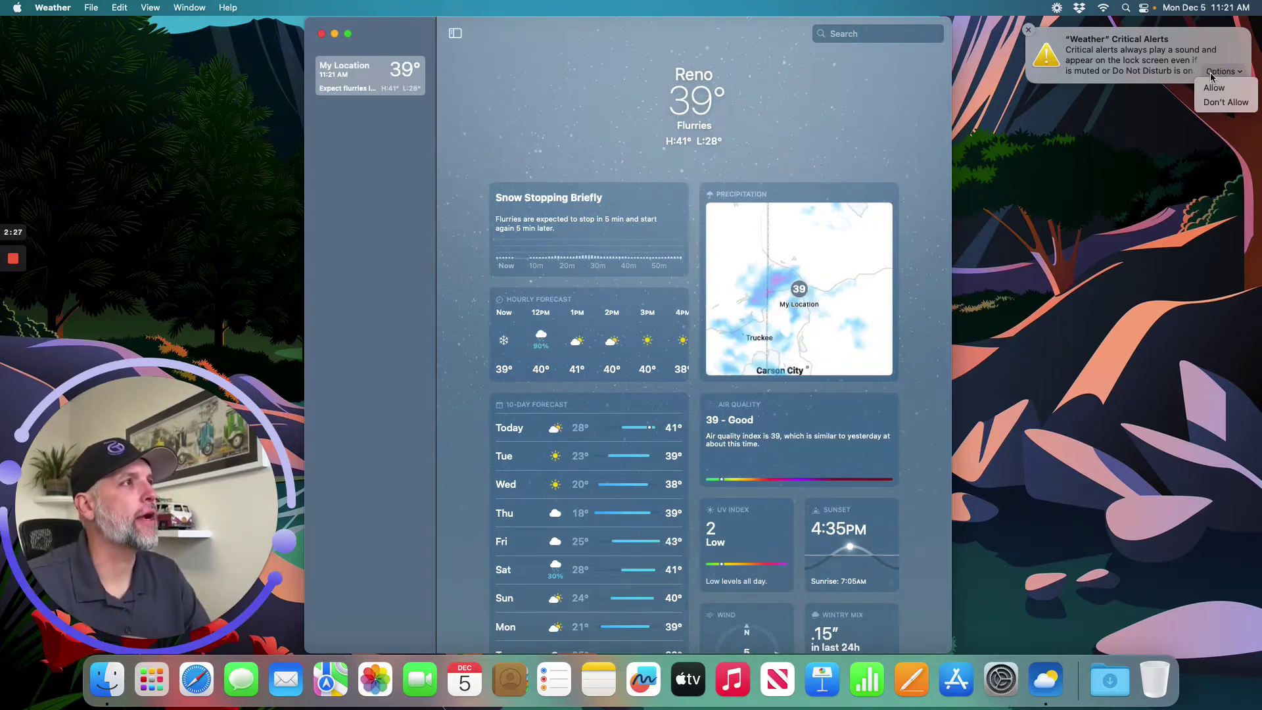
pyautogui.click(1213, 89)
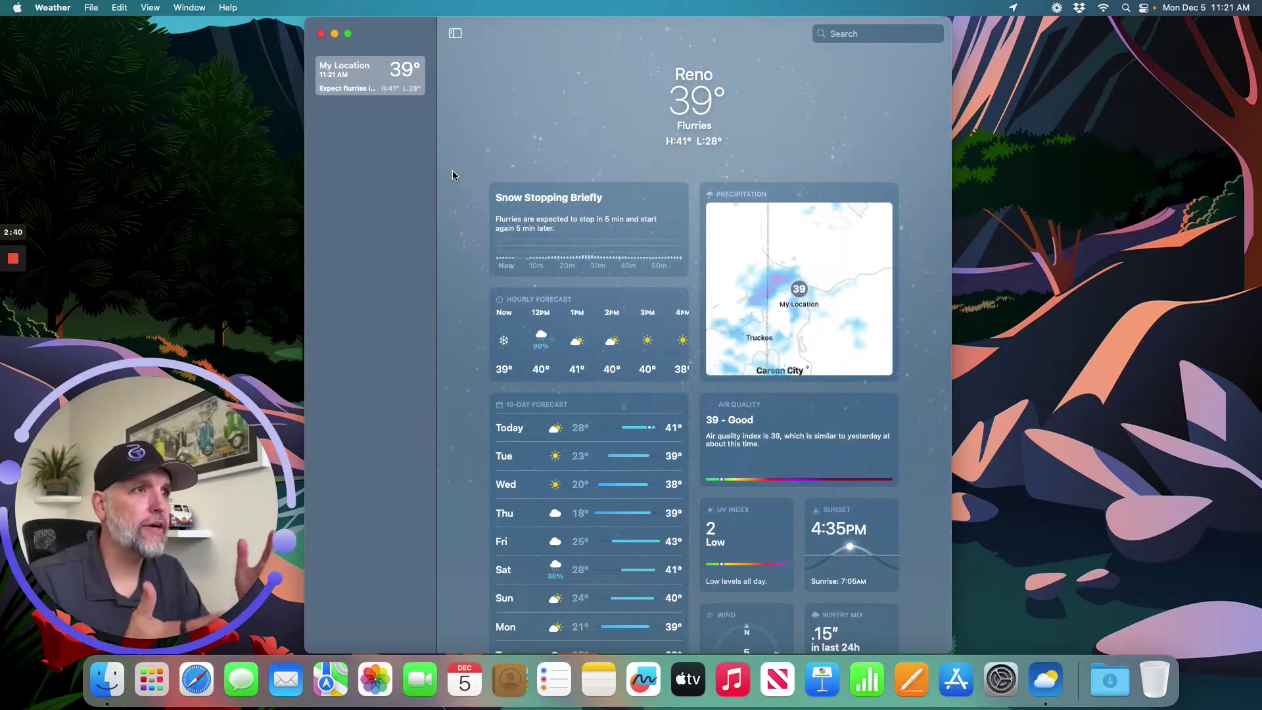
# Look through the hourly forecast, 10-day forecast and condition cards for the current location
pyautogui.scroll(-2, 611, 323)
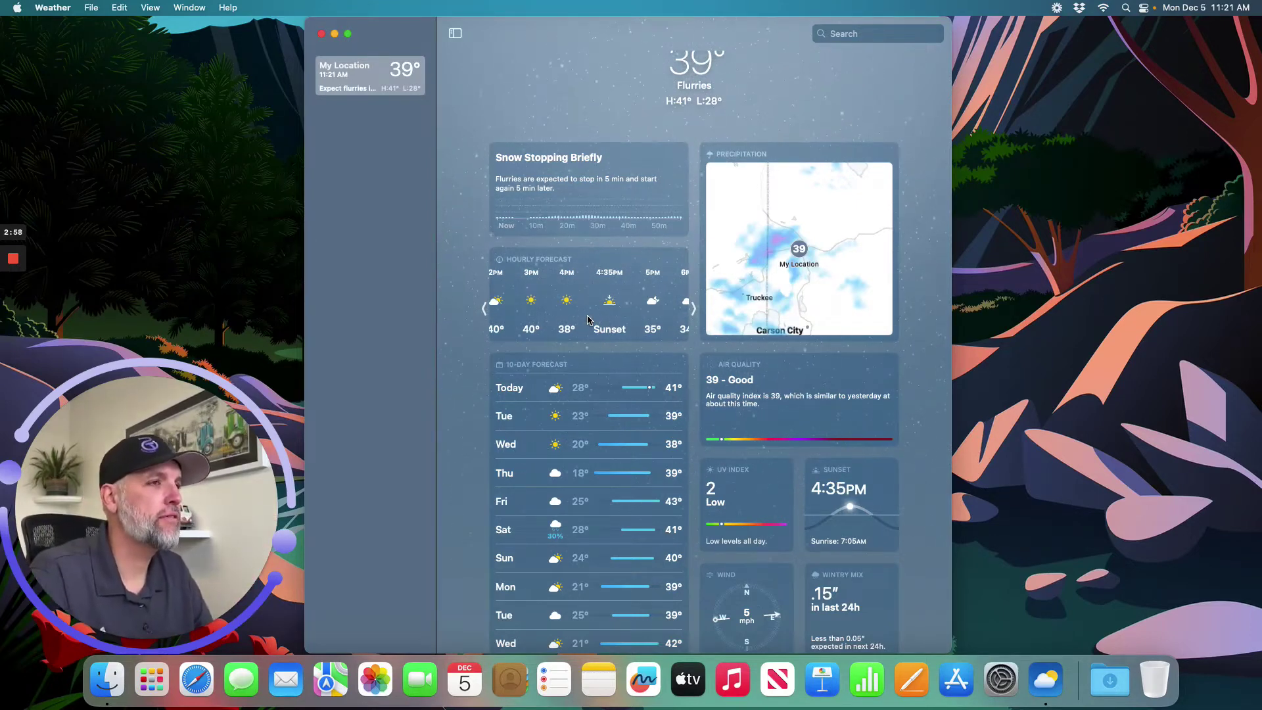
pyautogui.hscroll(1, 589, 321)
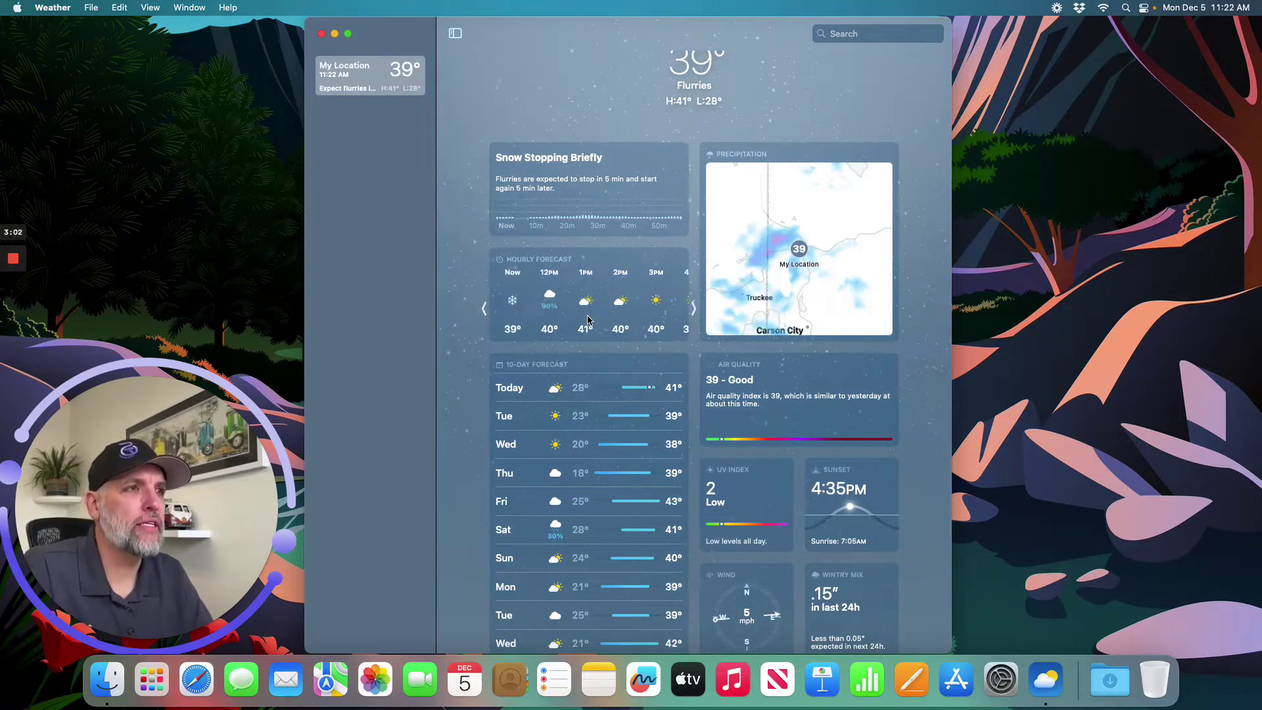
pyautogui.scroll(-1, 468, 477)
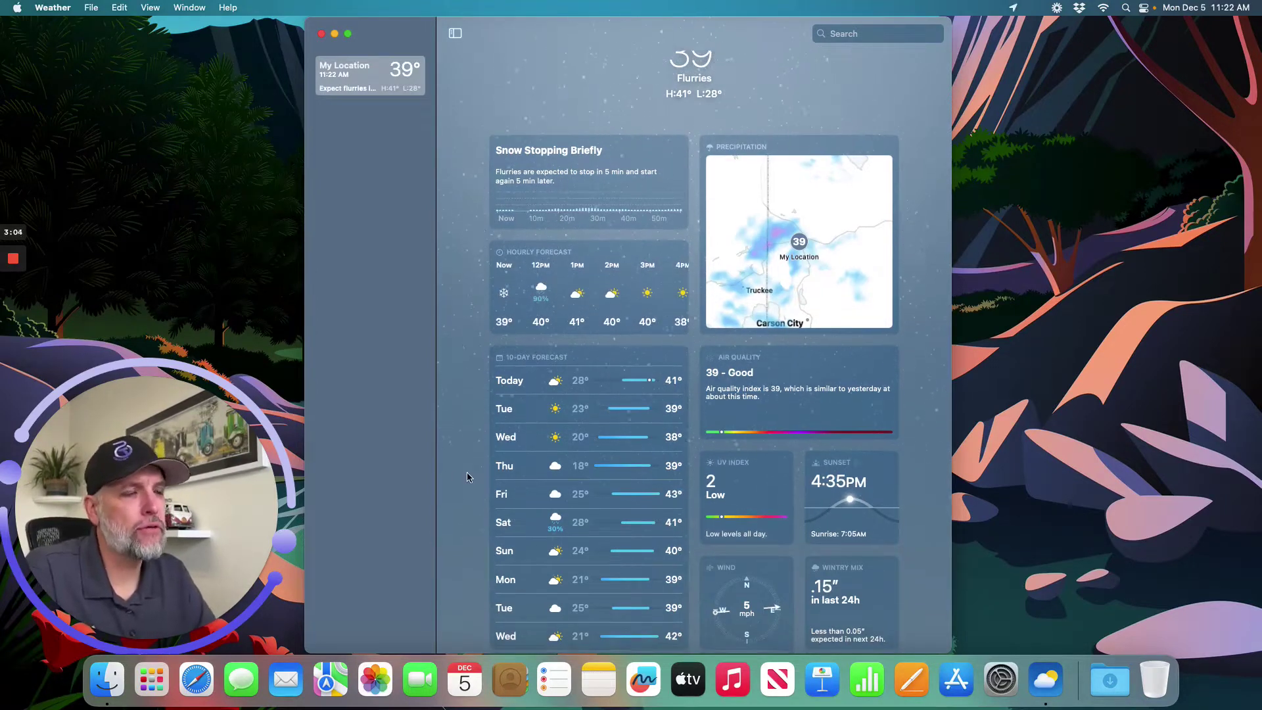
pyautogui.scroll(-3, 468, 478)
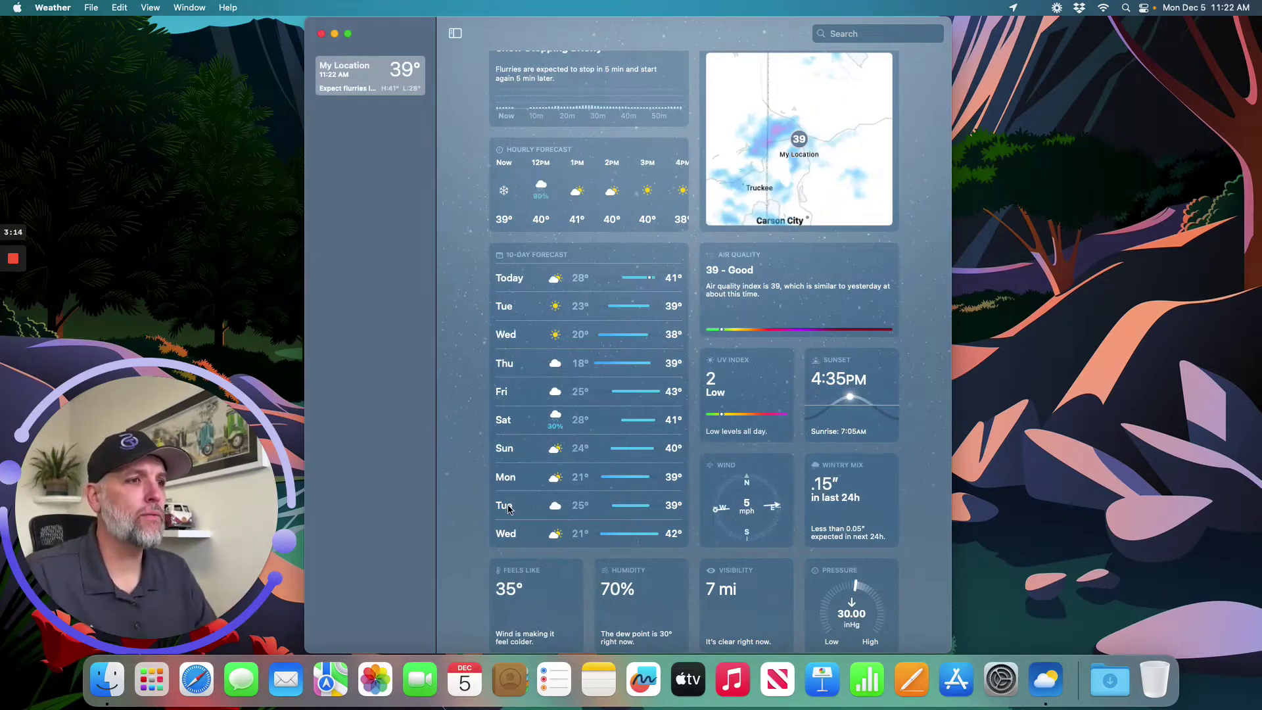
pyautogui.scroll(-2, 489, 450)
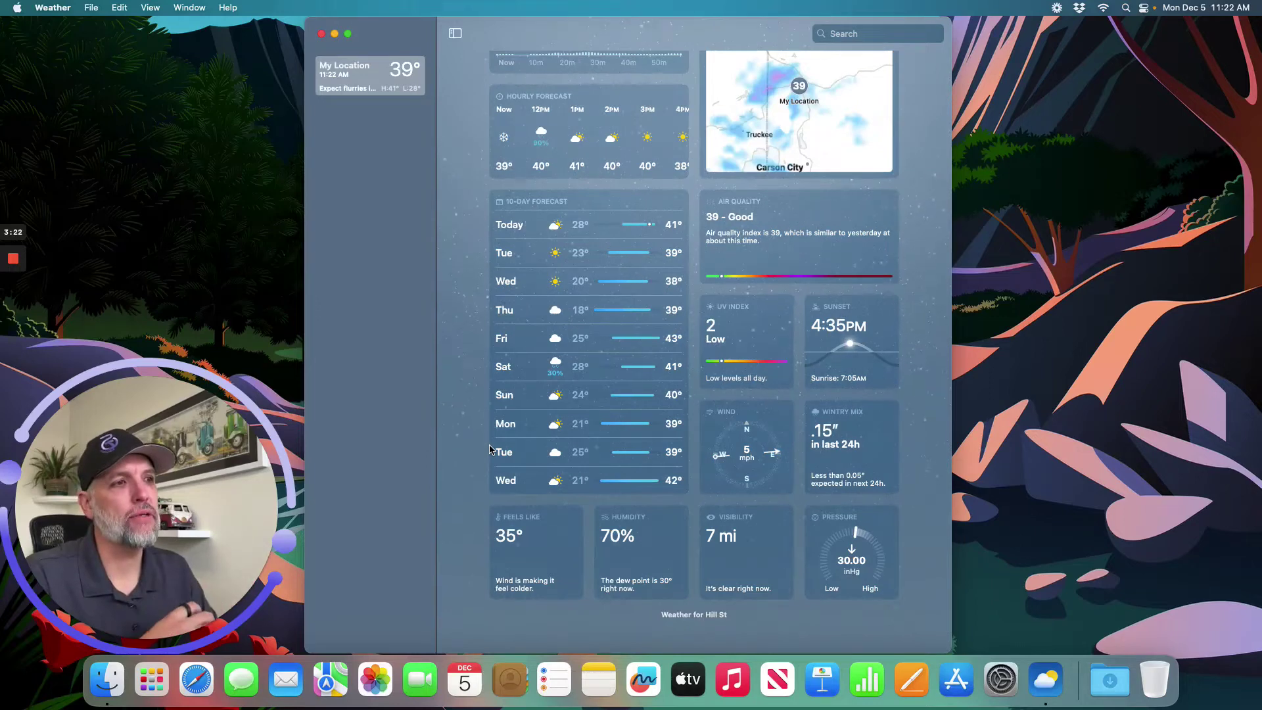
pyautogui.scroll(5, 489, 449)
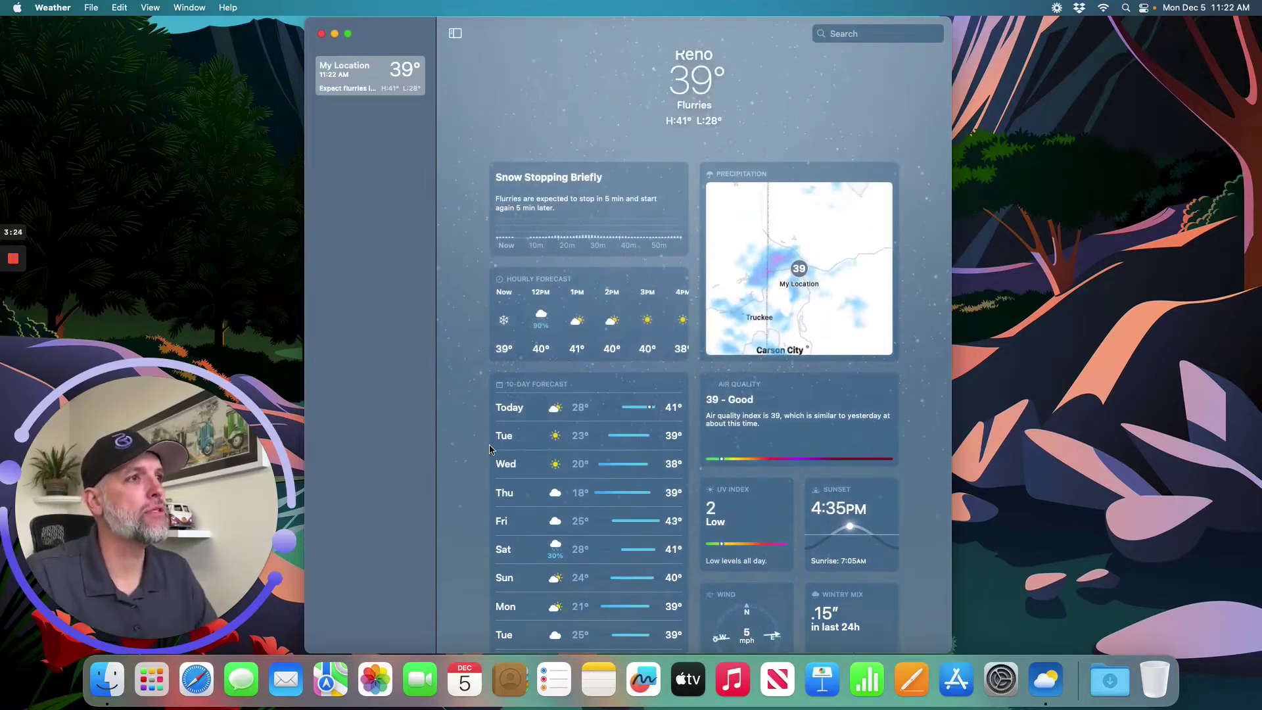
# Open the precipitation map, view the 12-Hour Forecast and switch back to the Next-Hour Forecast
pyautogui.click(798, 290)
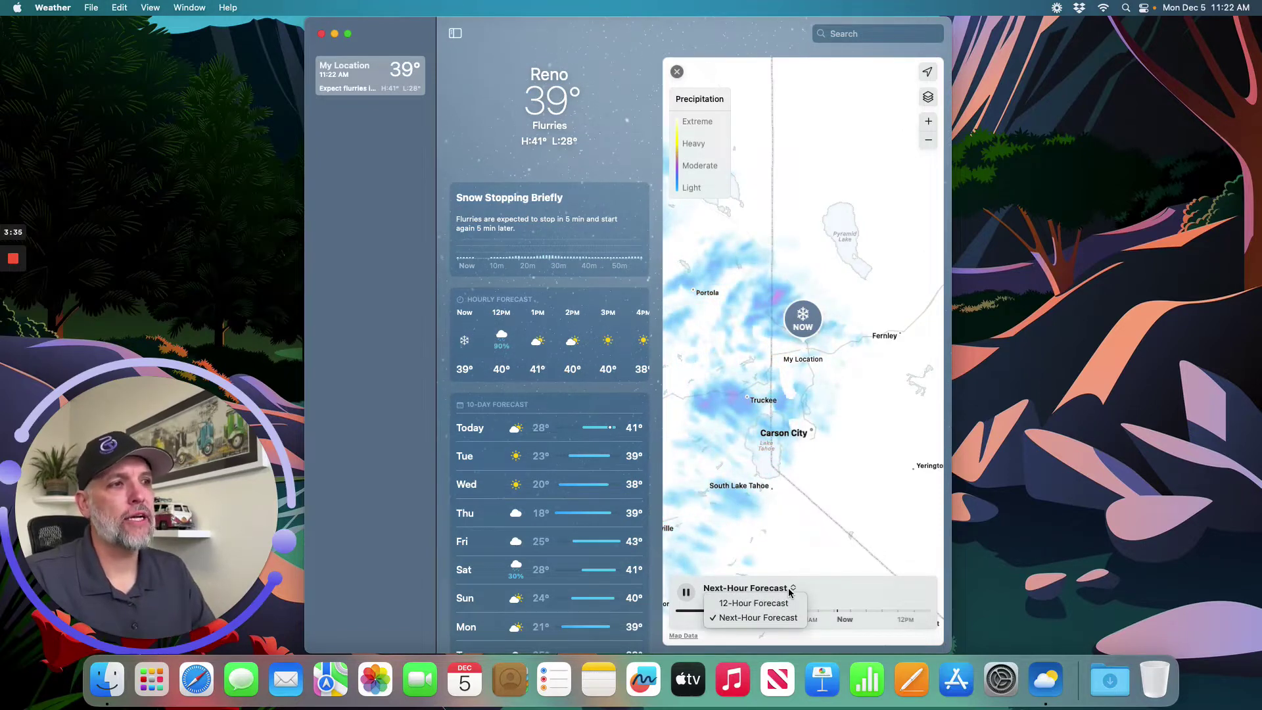
pyautogui.click(781, 603)
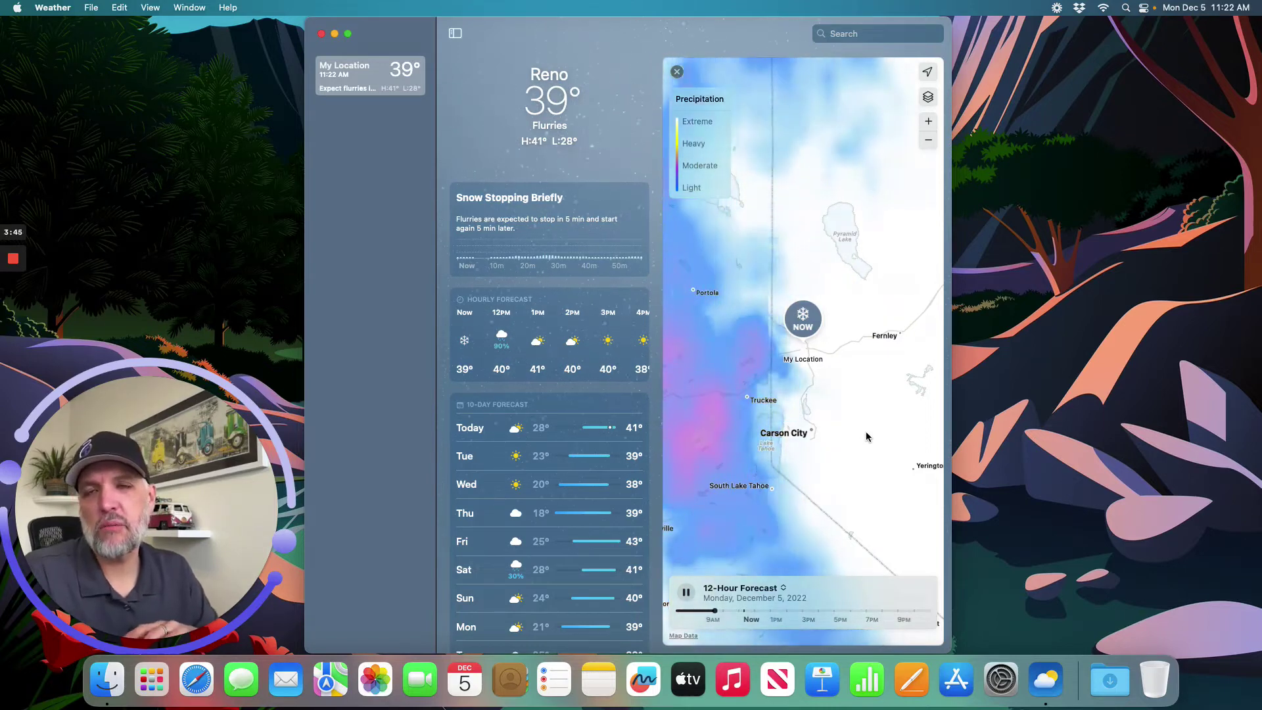
pyautogui.click(756, 591)
pyautogui.click(758, 617)
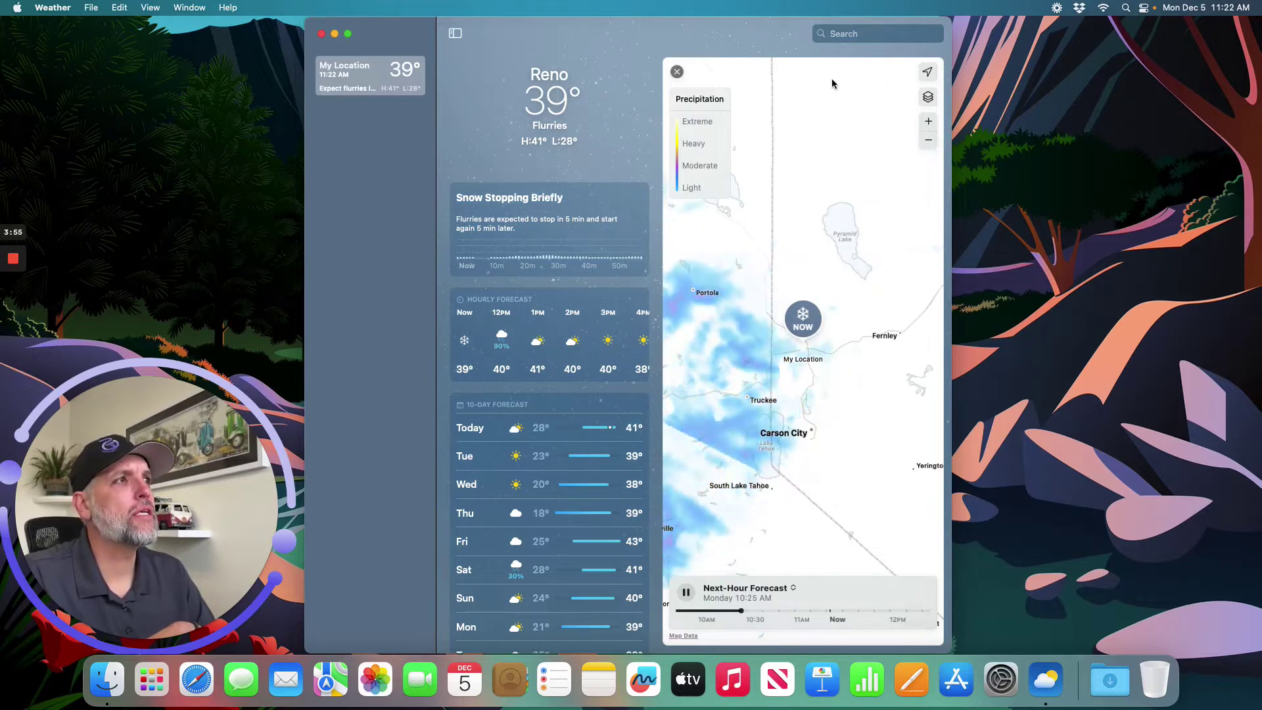
# View the map's Temperature layer and return it to the Precipitation layer
pyautogui.click(931, 99)
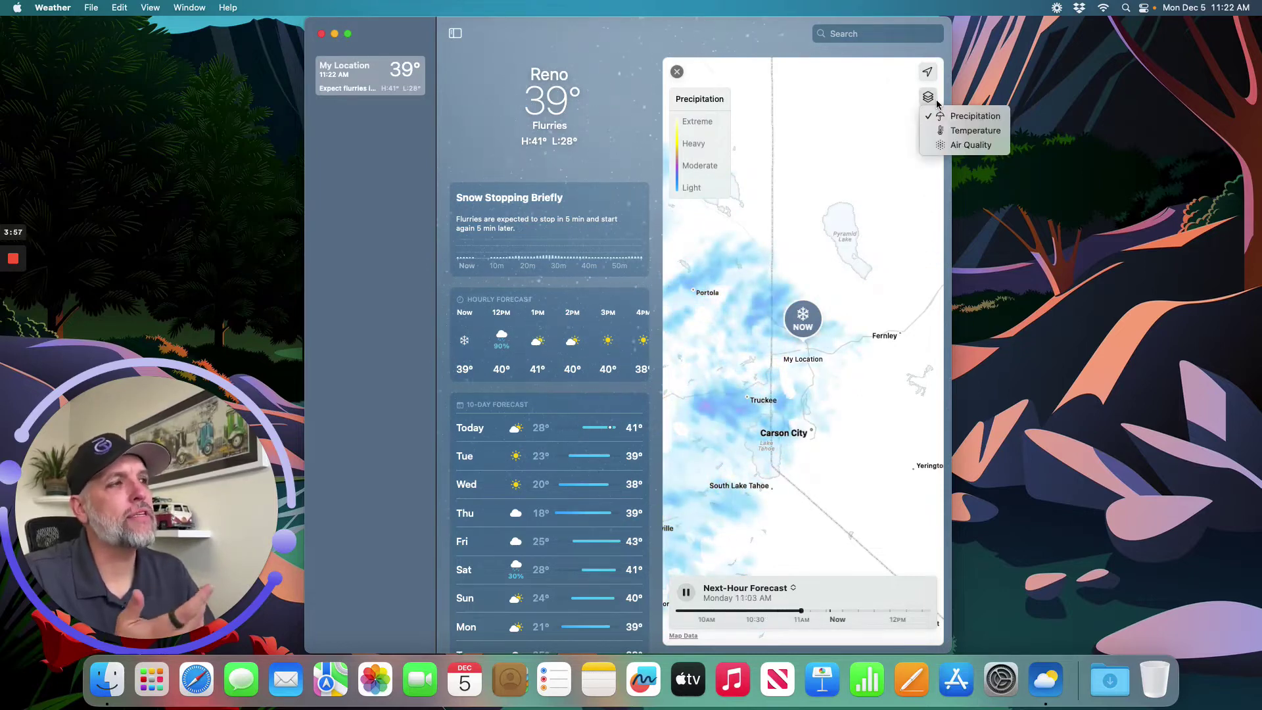
pyautogui.click(974, 130)
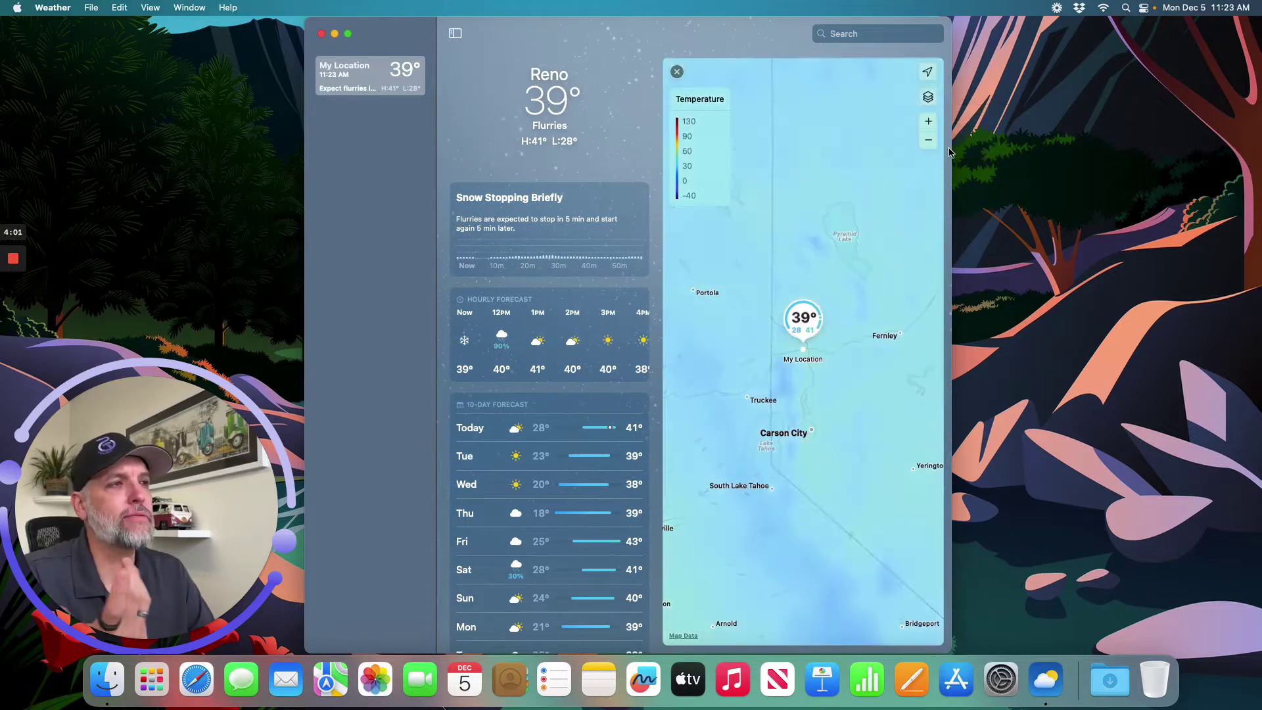
pyautogui.click(928, 98)
pyautogui.click(969, 116)
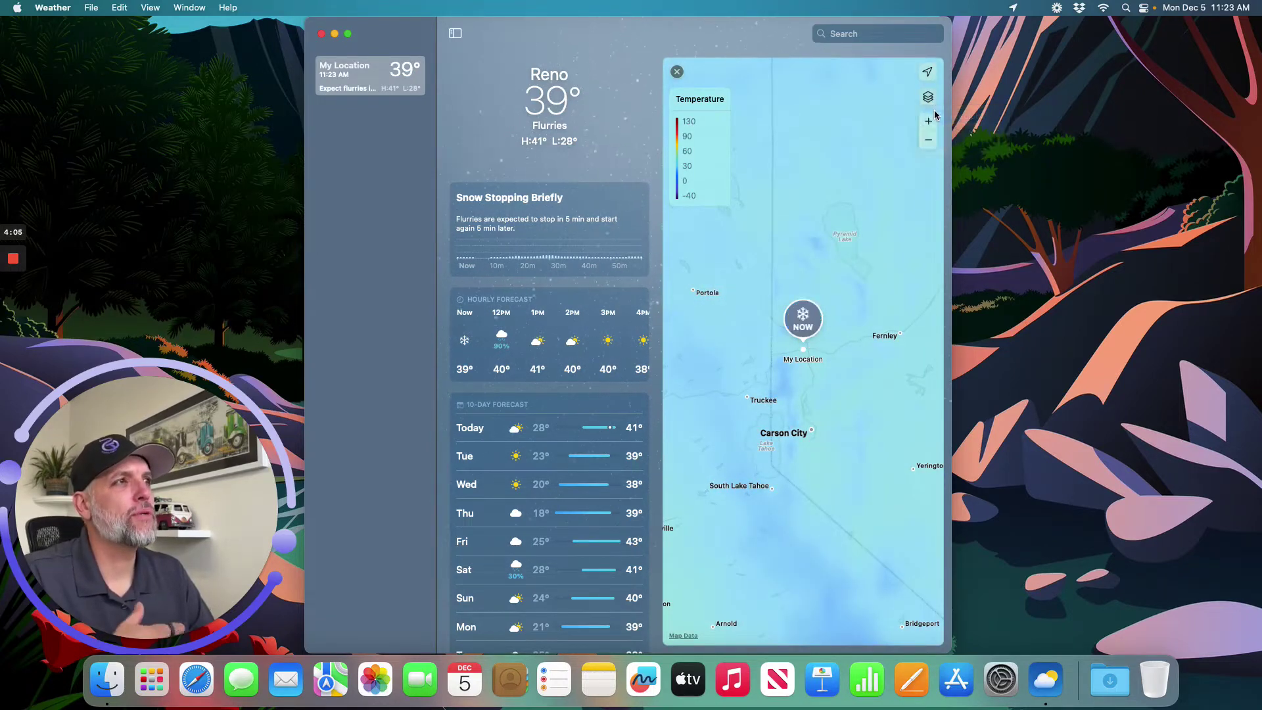
pyautogui.click(928, 139)
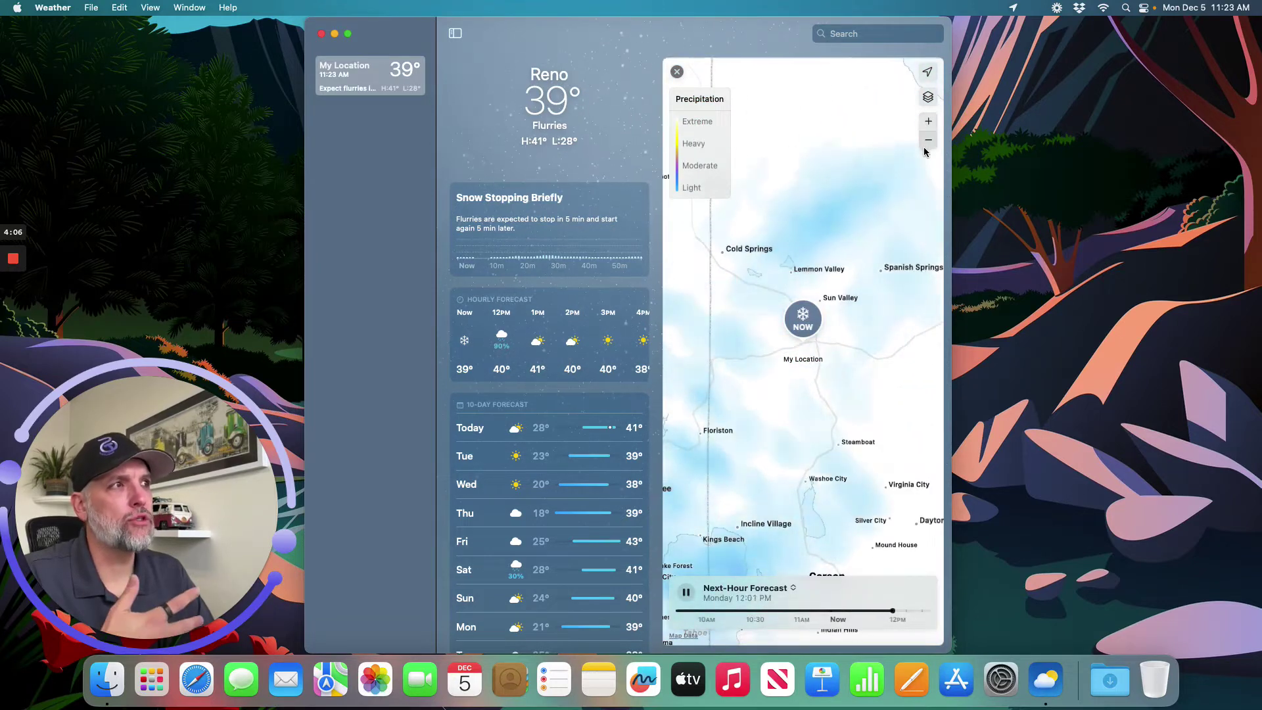
# Close the map and examine the air quality, UV, wind, humidity, visibility and pressure cards
pyautogui.click(674, 73)
pyautogui.scroll(-5, 711, 184)
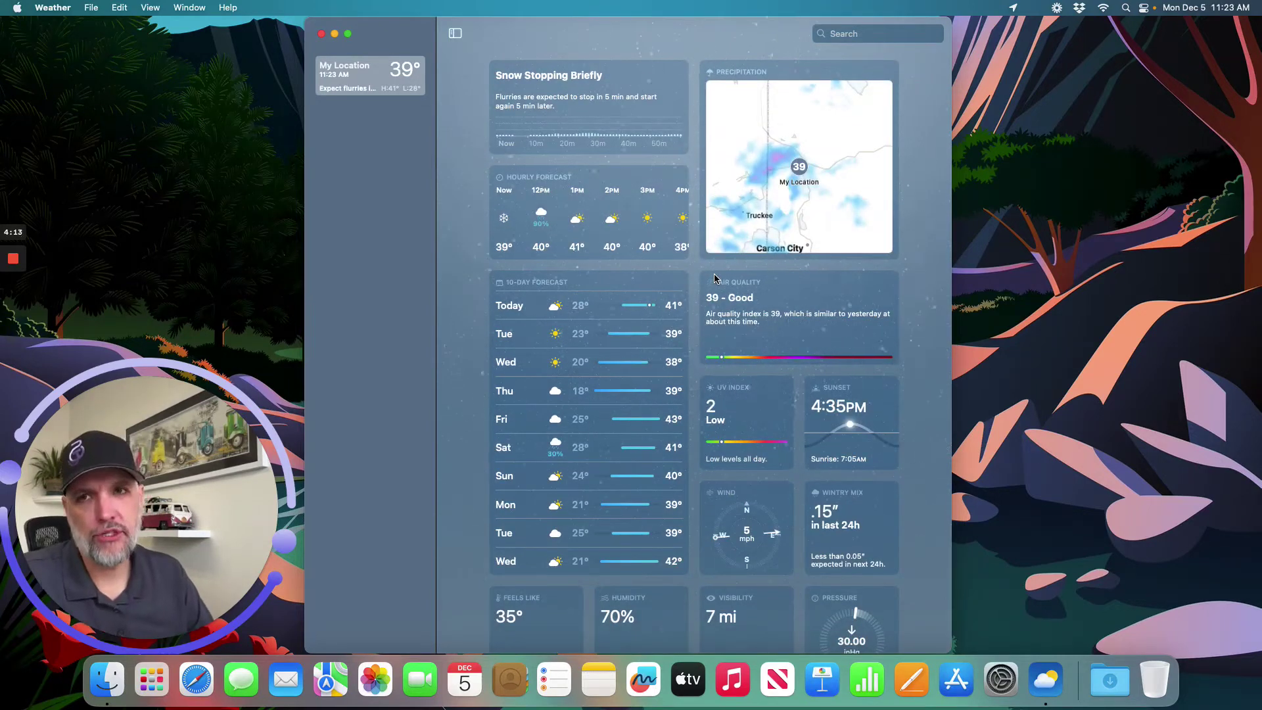
pyautogui.scroll(-3, 714, 273)
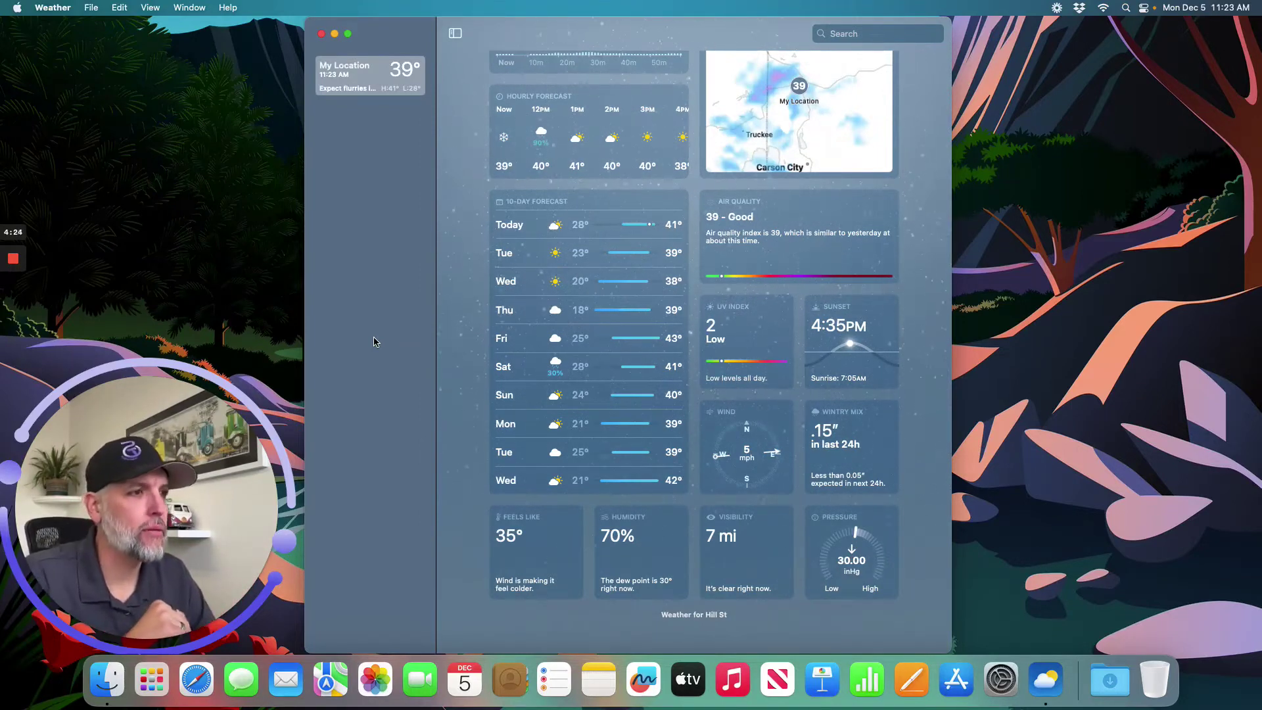
pyautogui.click(90, 8)
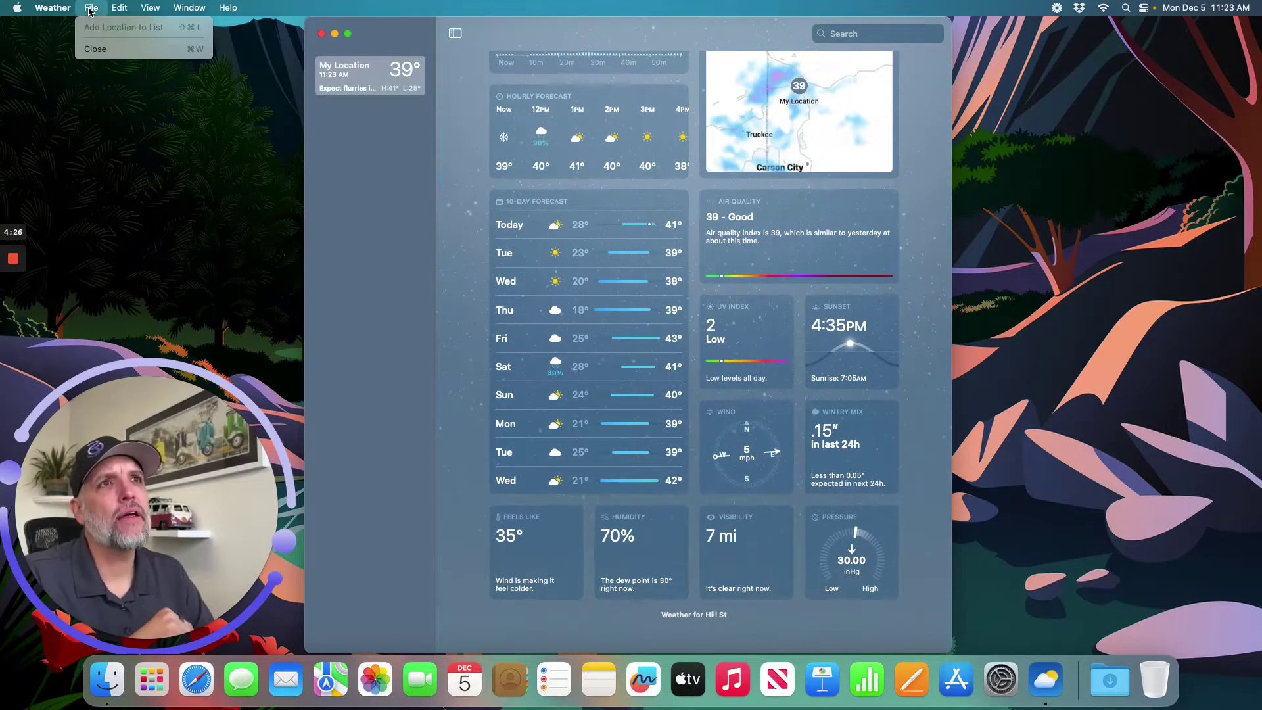
pyautogui.click(90, 8)
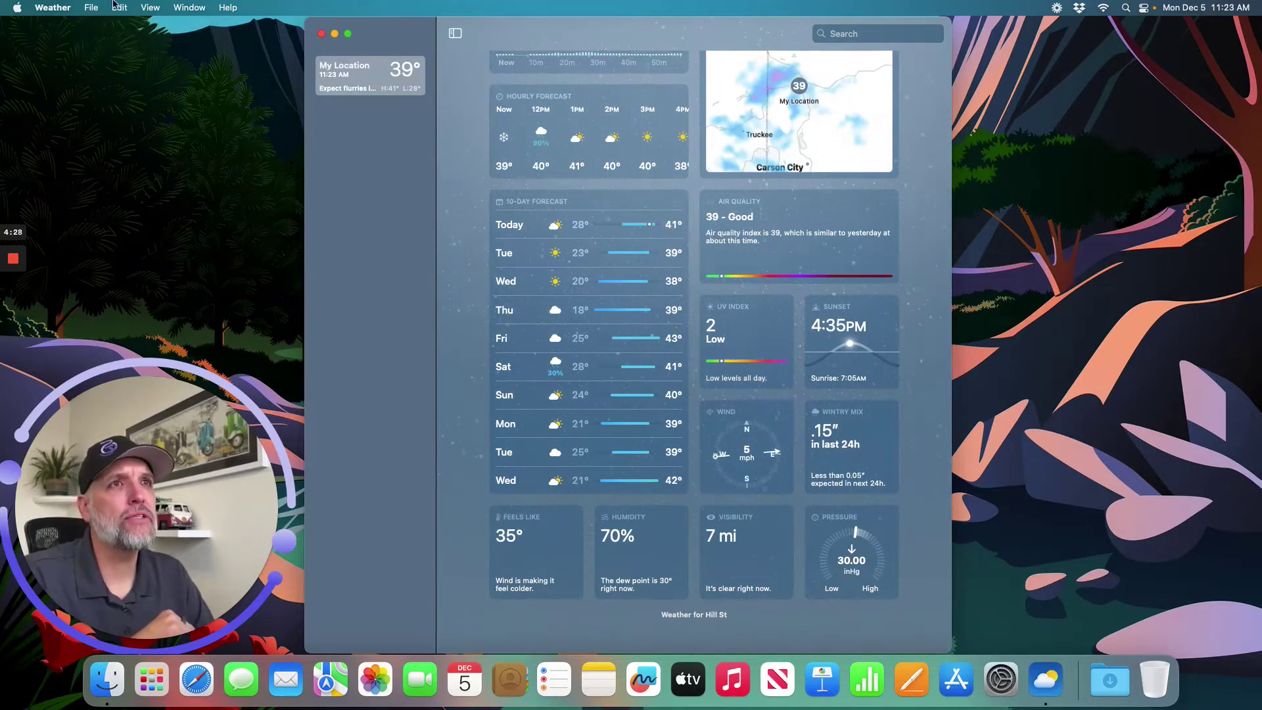
pyautogui.click(80, 4)
pyautogui.click(79, 3)
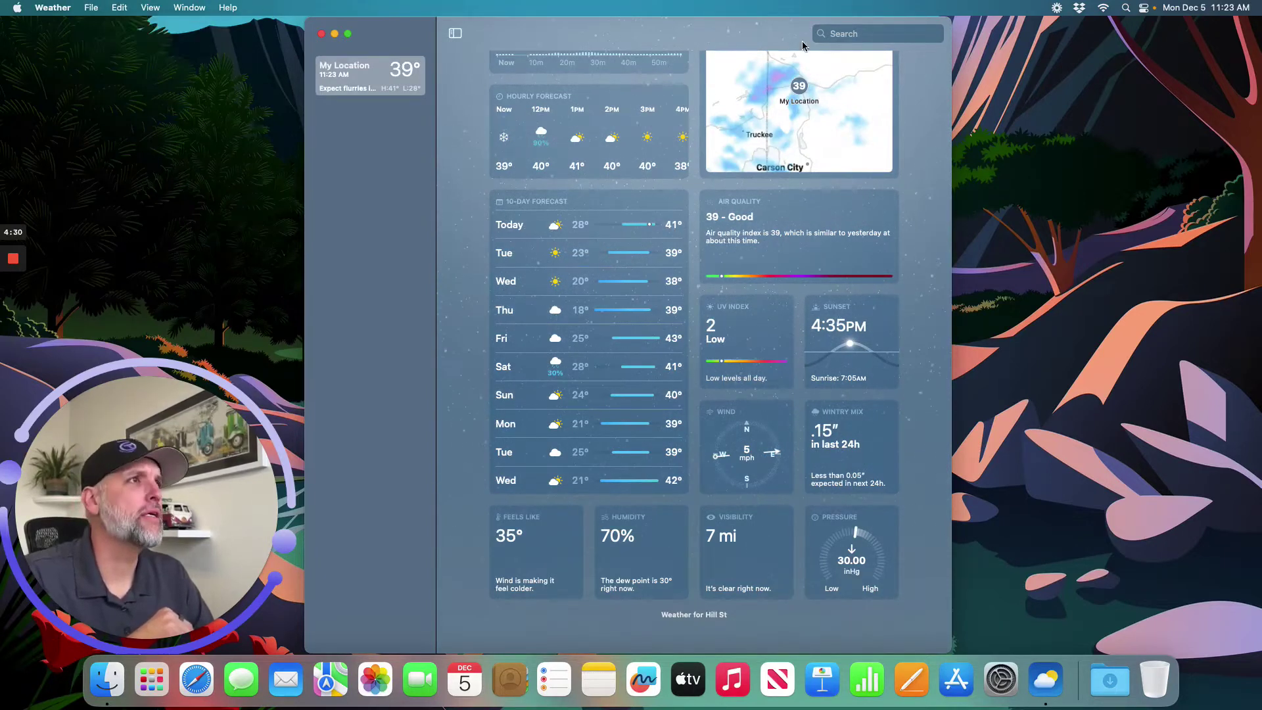
# Search for Lake, choose South Lake Tahoe, CA and add it to the location list
pyautogui.click(862, 30)
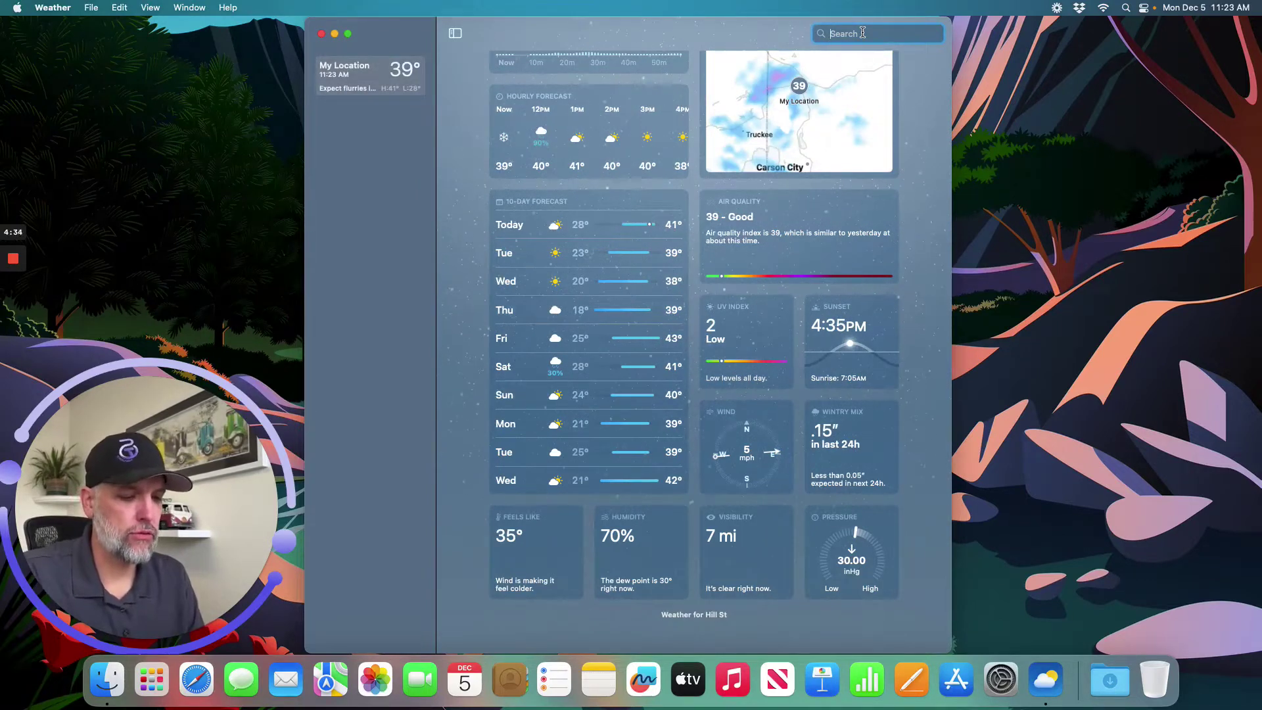
pyautogui.write('Lake')
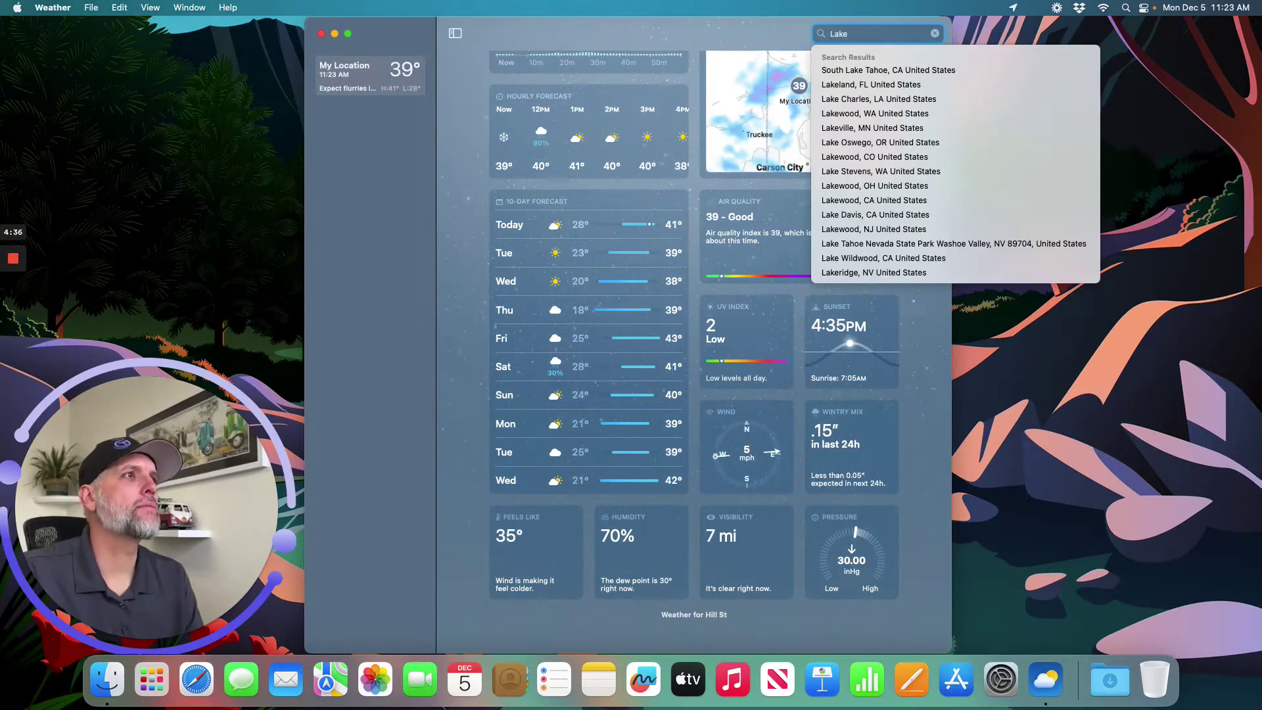
pyautogui.click(912, 68)
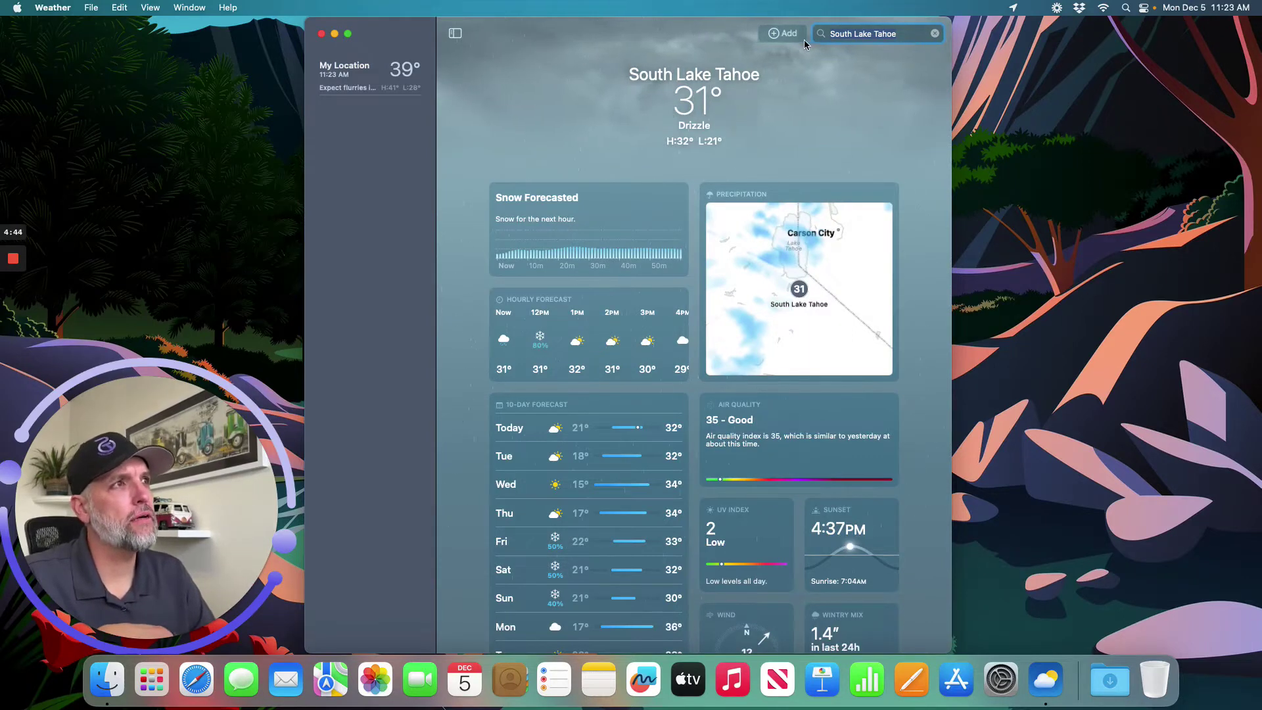
pyautogui.click(784, 34)
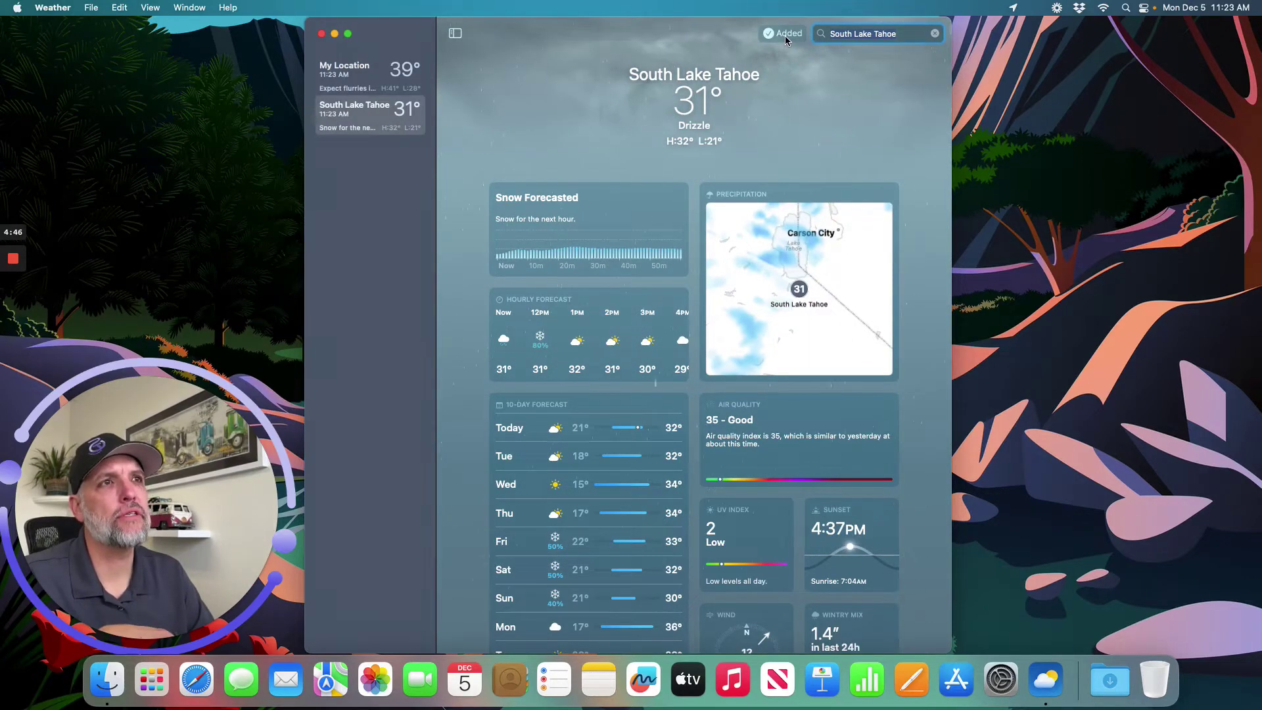
# Look through the South Lake Tahoe forecast and return to the forecast for My Location
pyautogui.click(357, 127)
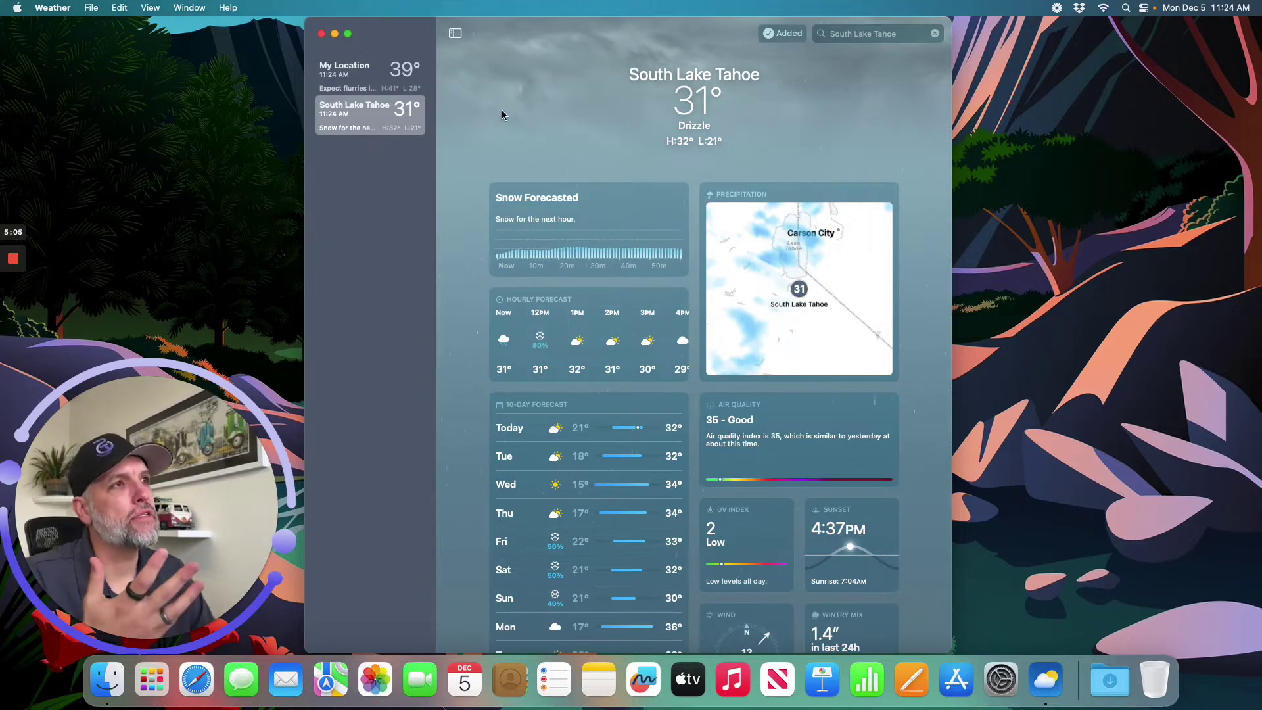
pyautogui.scroll(-3, 515, 264)
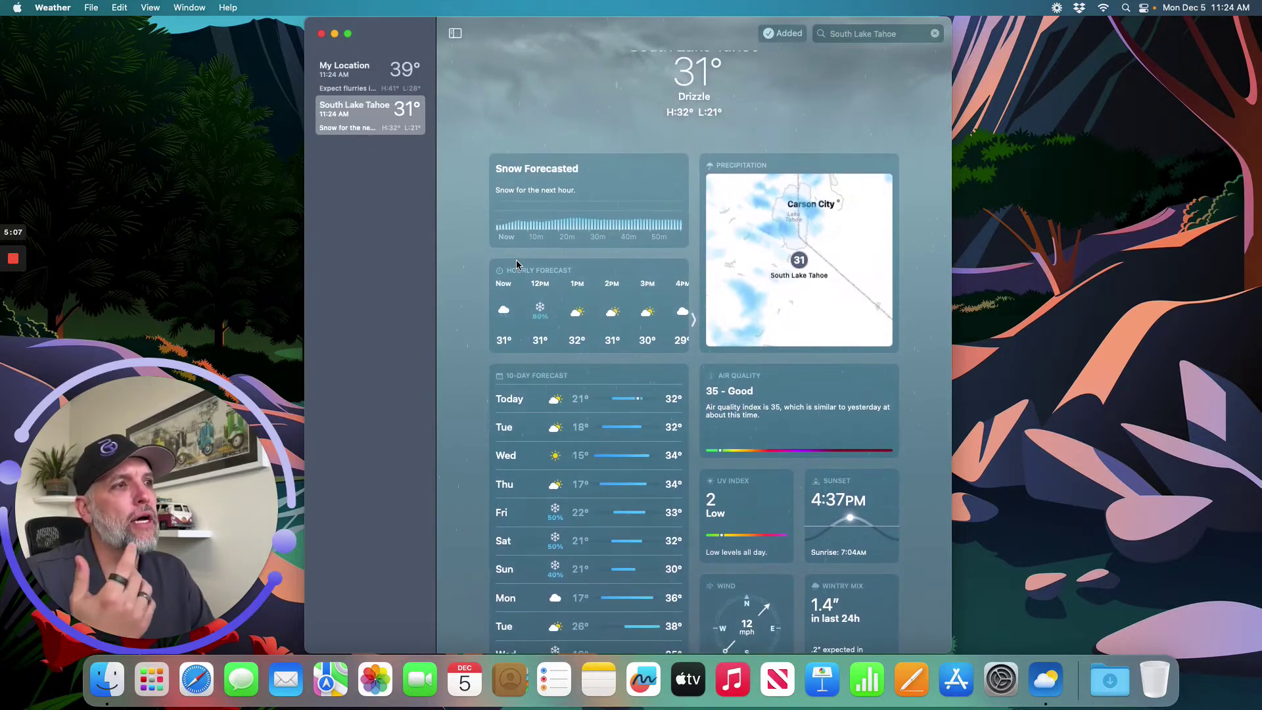
pyautogui.scroll(-5, 515, 259)
pyautogui.scroll(8, 514, 239)
pyautogui.click(390, 73)
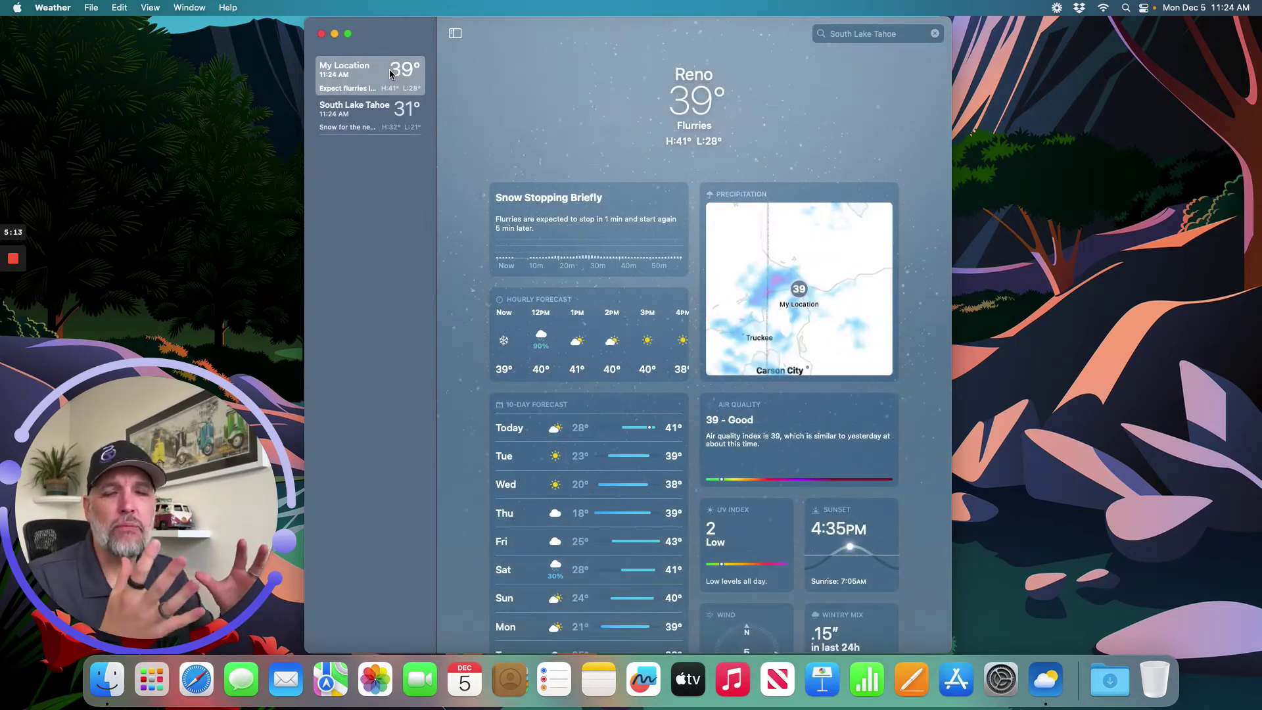
# Clear the previous search, find Las Vegas, NV and add it to the location list
pyautogui.click(935, 34)
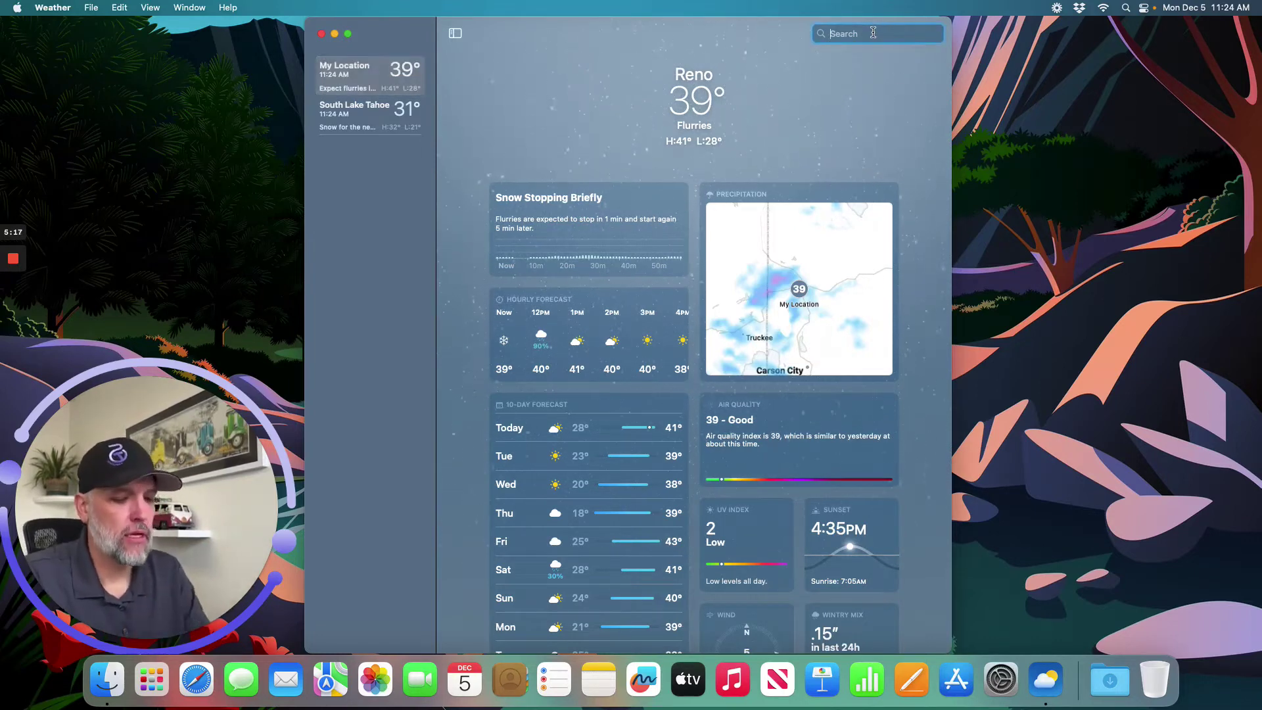
pyautogui.write('Las Vegas')
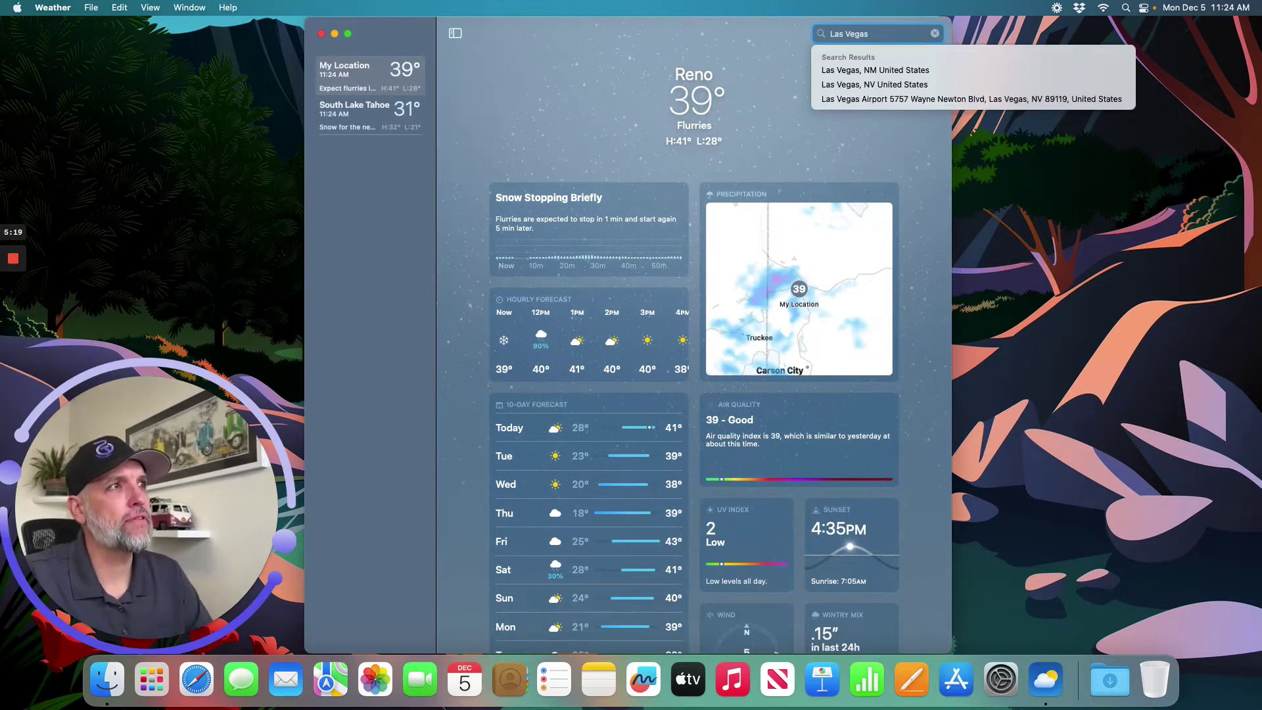
pyautogui.click(886, 83)
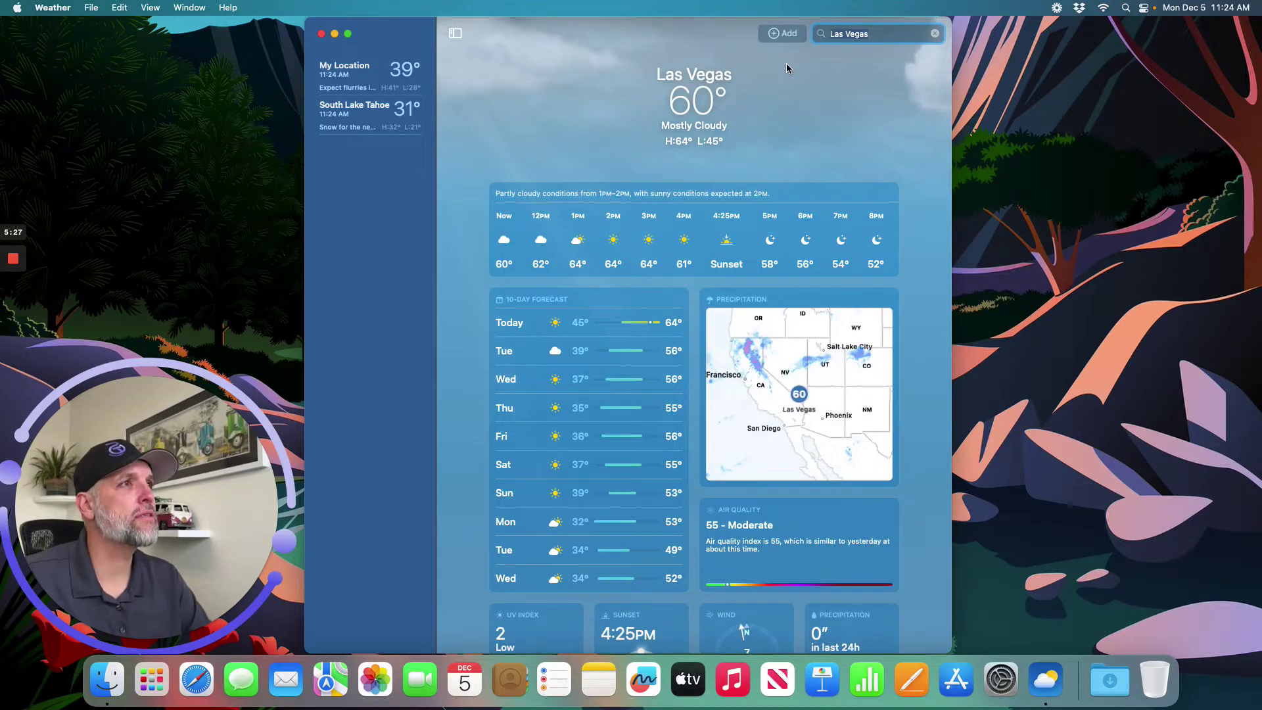
pyautogui.click(773, 33)
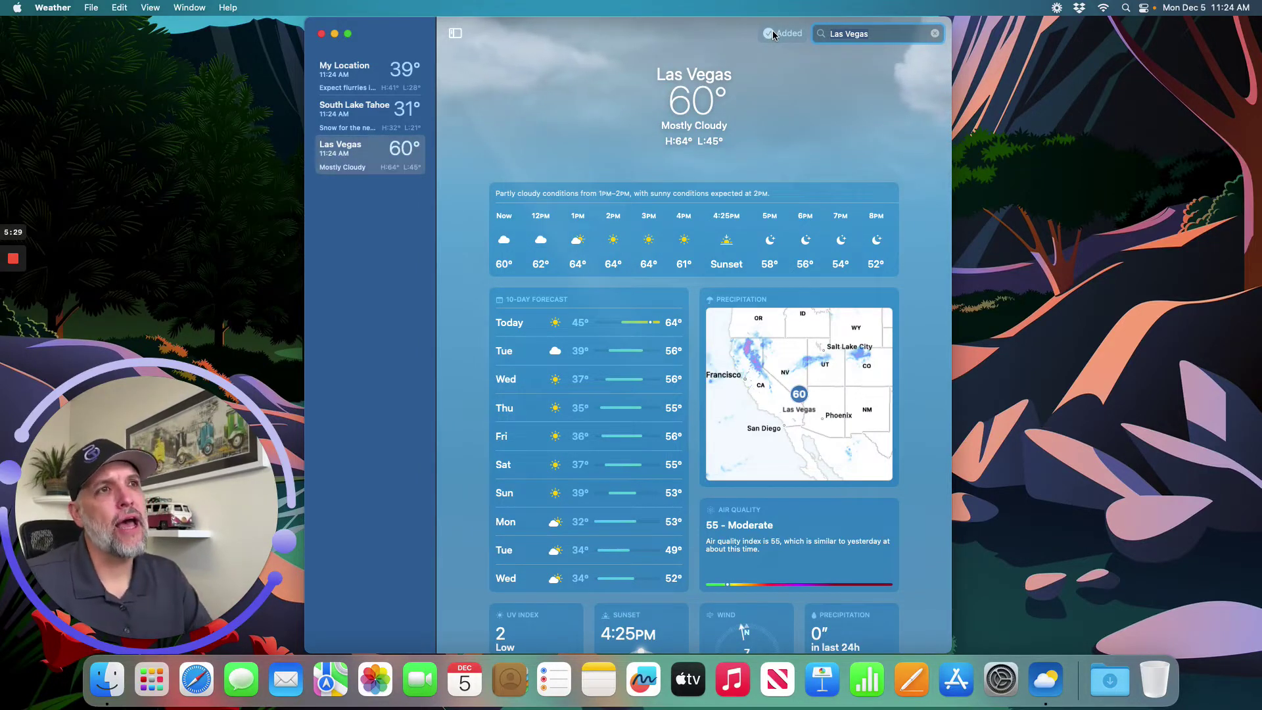
pyautogui.click(384, 238)
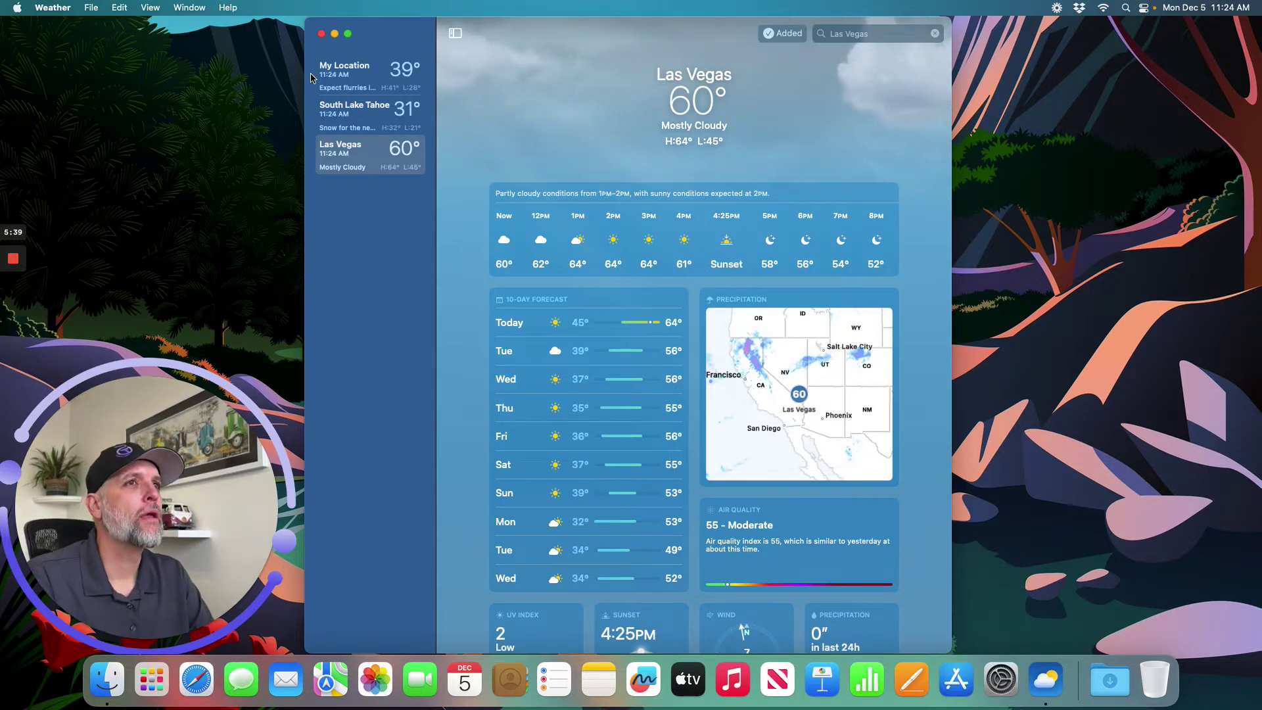
# Quit Weather, then find and launch the Clock app
pyautogui.press('super+q')
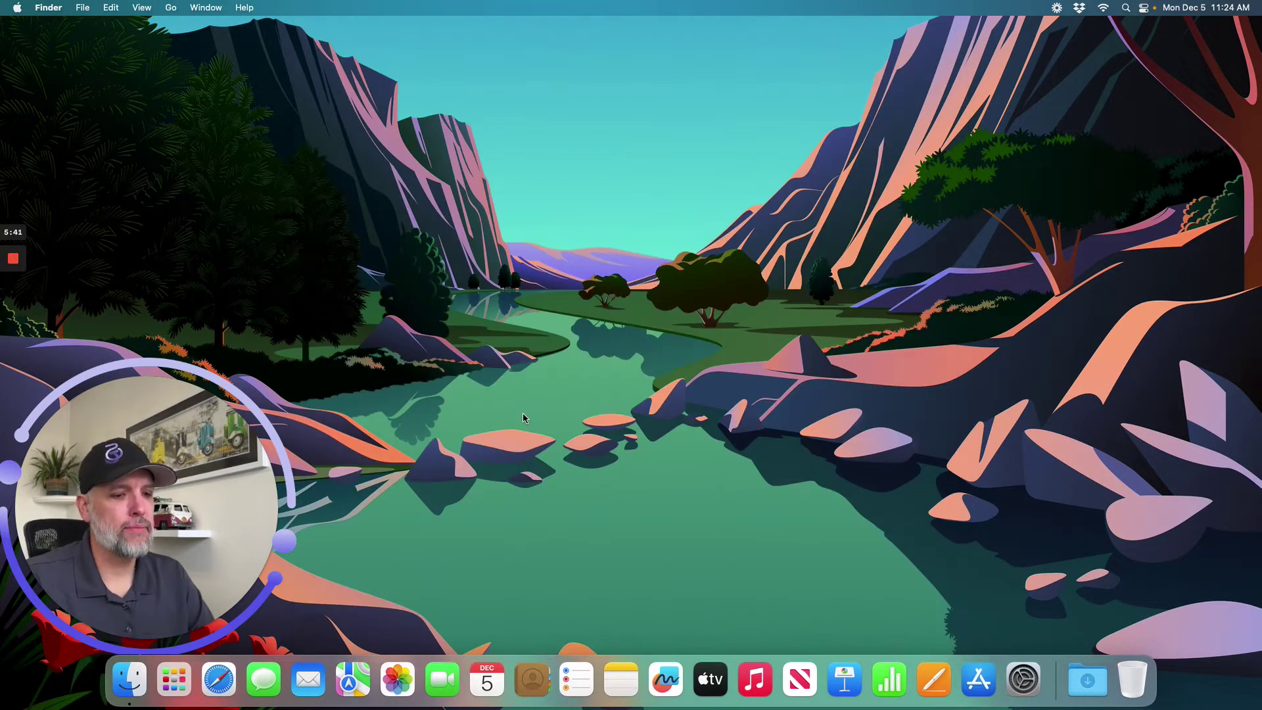
pyautogui.click(173, 679)
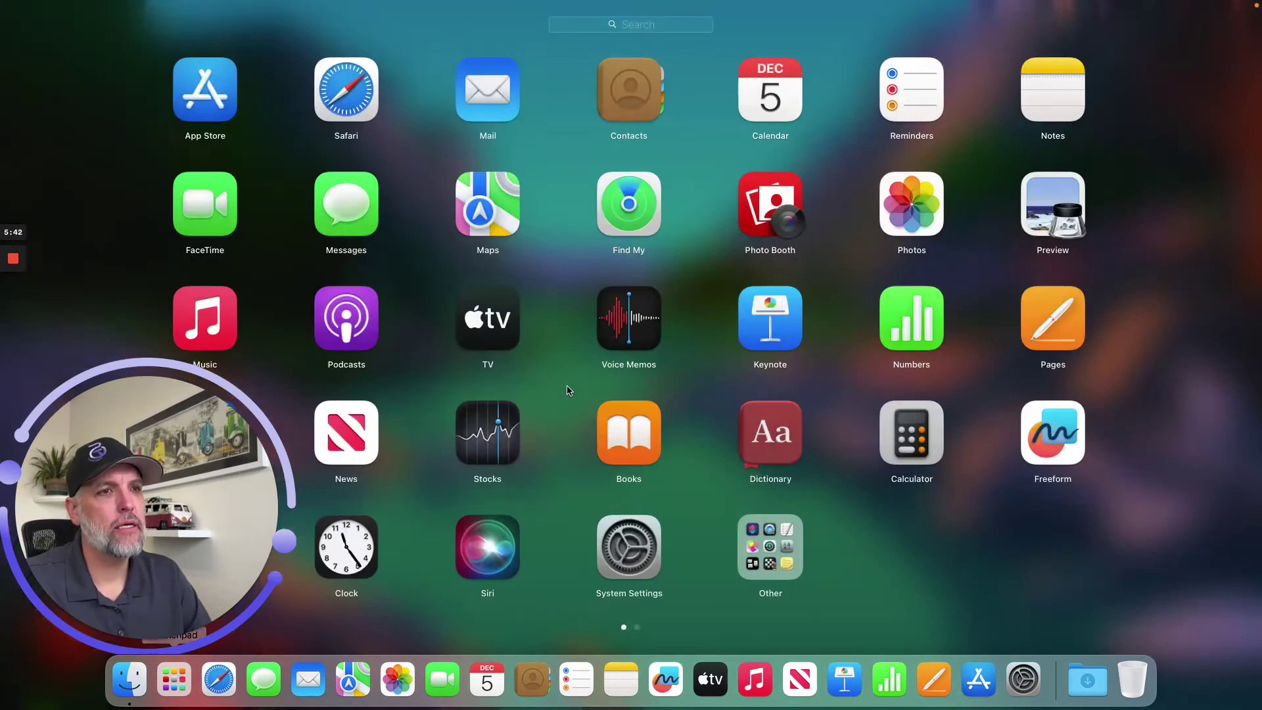
pyautogui.write('clock')
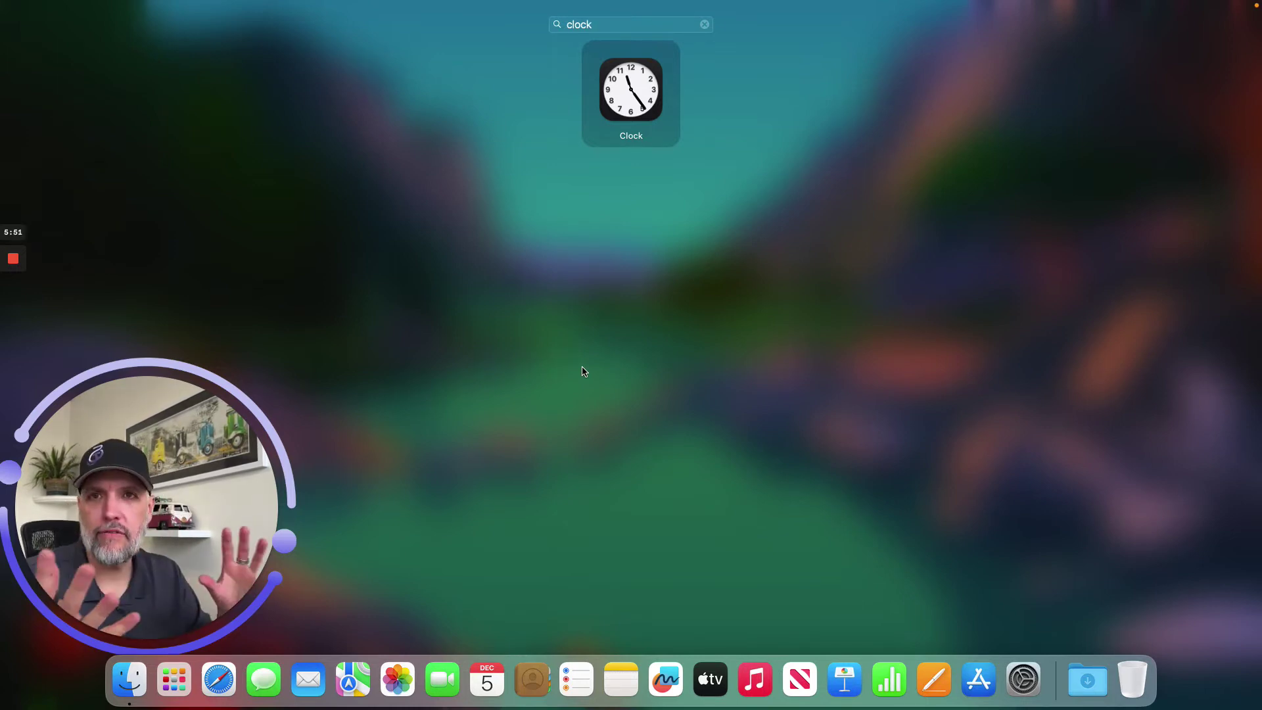
pyautogui.click(626, 97)
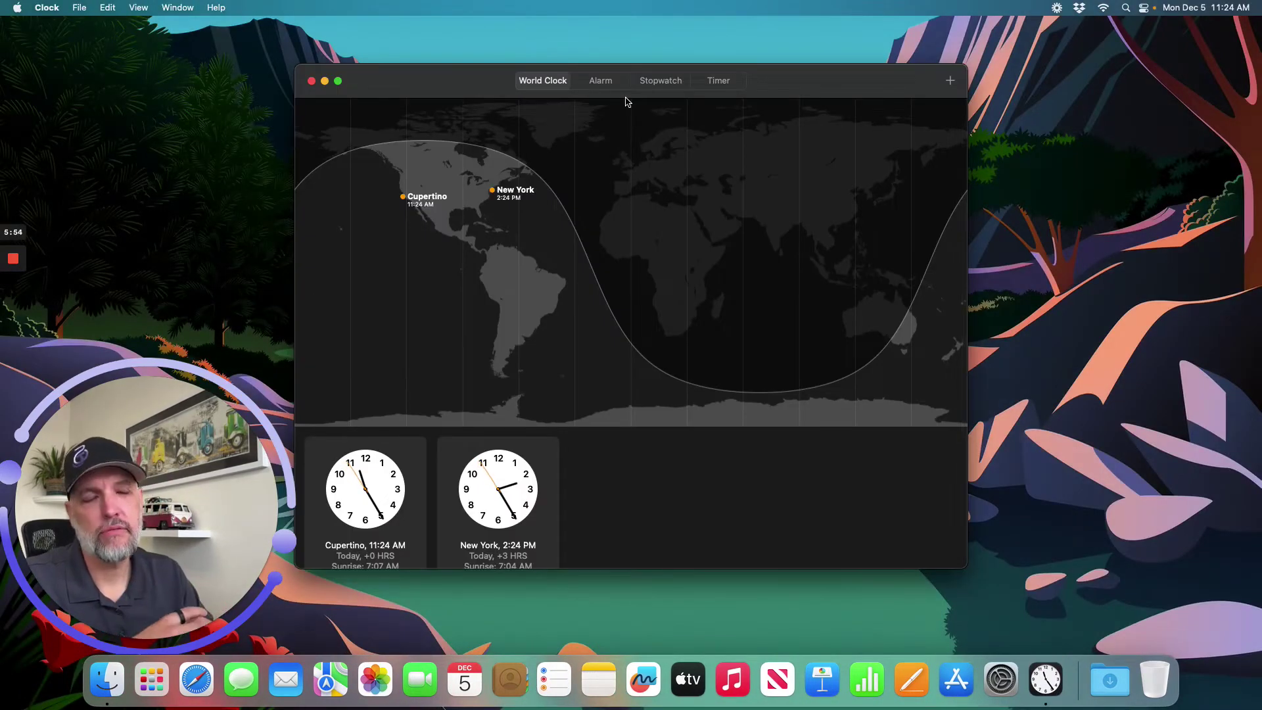
# Enlarge the Clock window to fill the desktop height and remove the New York and Cupertino clocks
pyautogui.moveTo(476, 77); pyautogui.dragTo(476, 18)
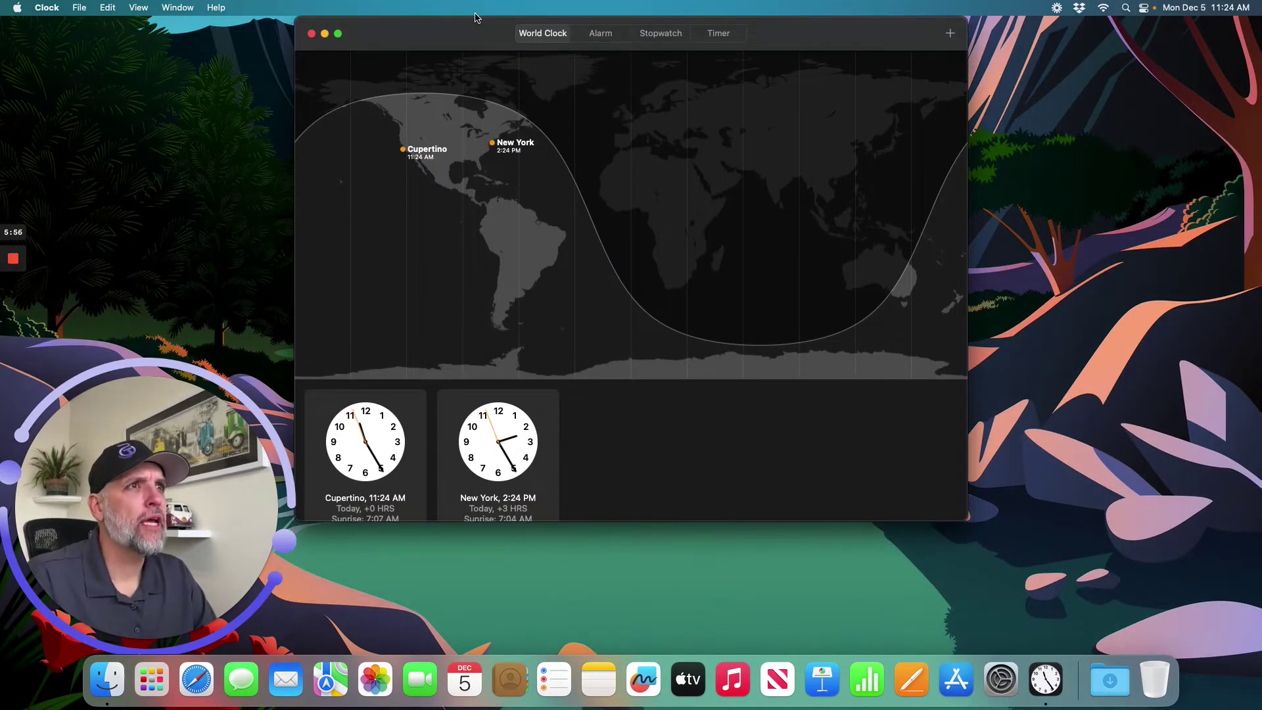
pyautogui.moveTo(964, 518); pyautogui.dragTo(1005, 652)
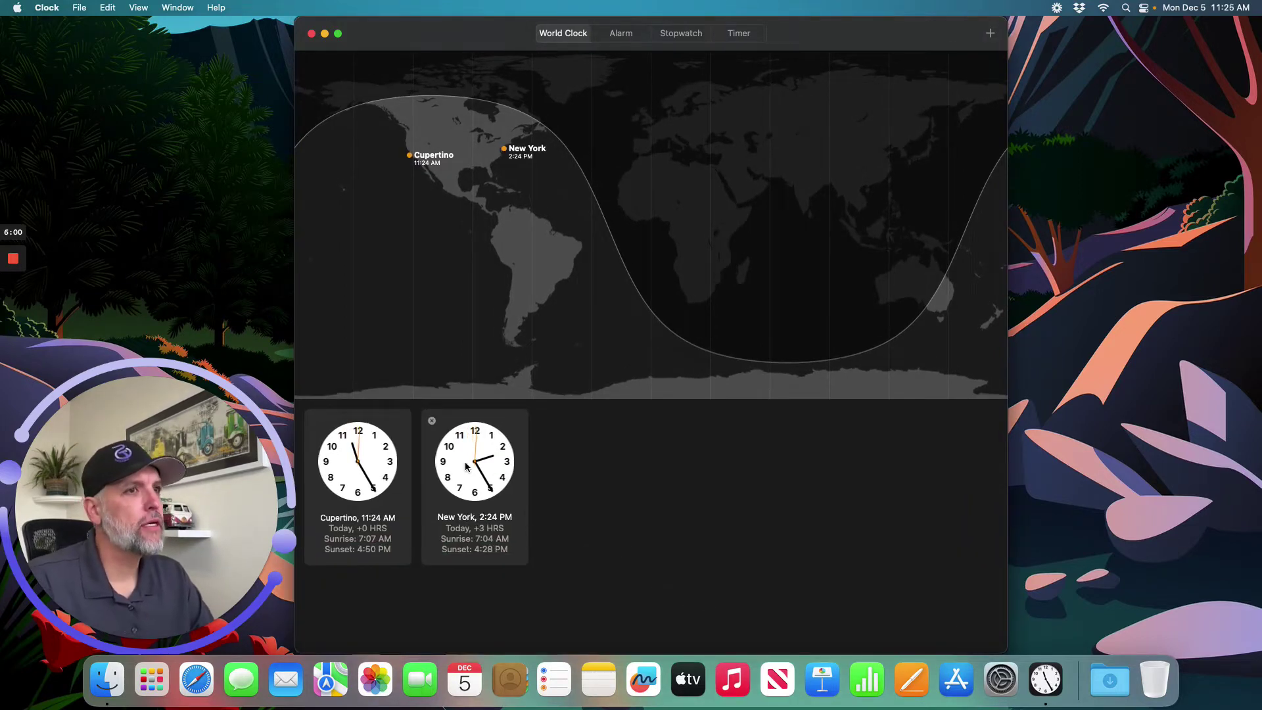
pyautogui.click(433, 423)
pyautogui.click(316, 421)
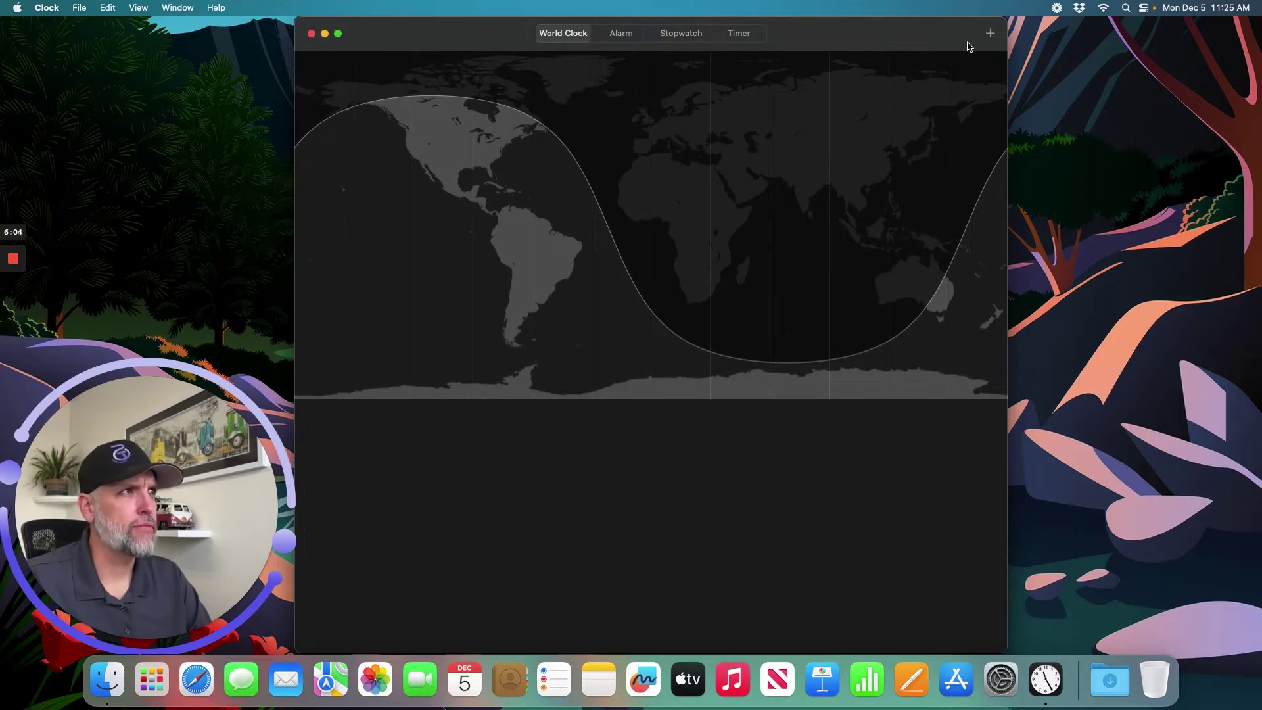
# Open the World Clock city chooser, search it for reno and clear the search
pyautogui.click(992, 32)
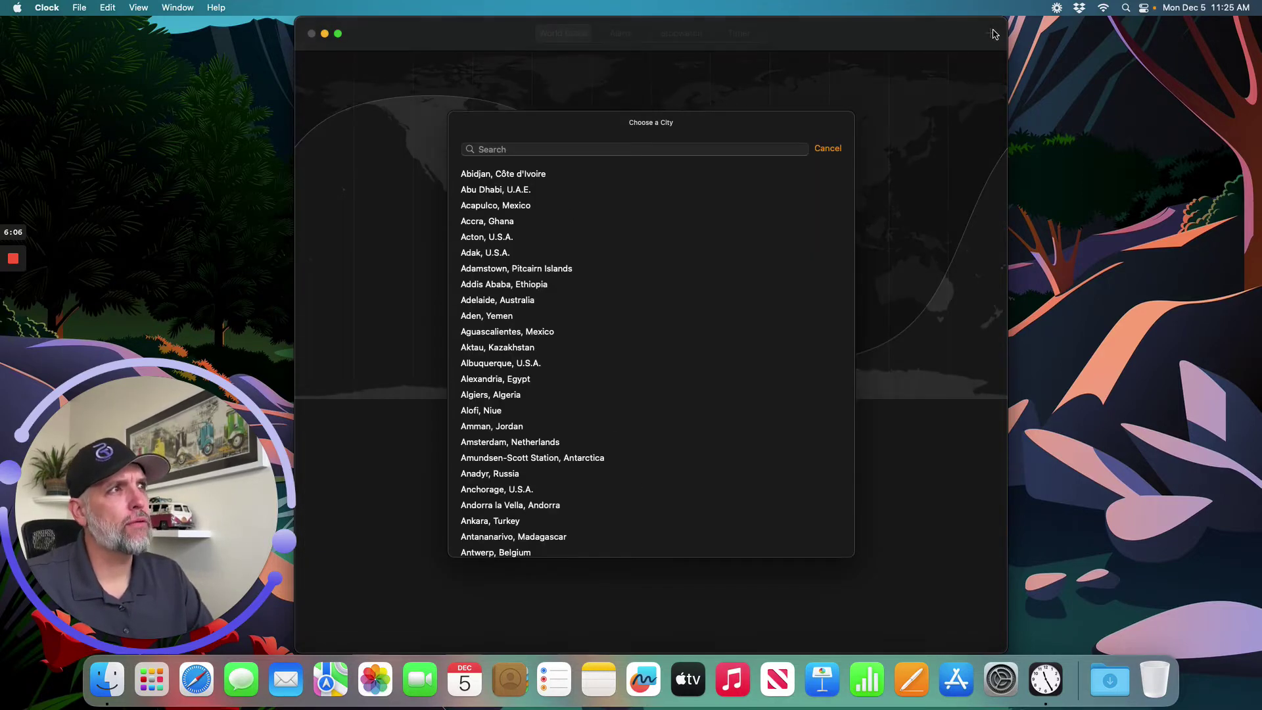
pyautogui.click(527, 153)
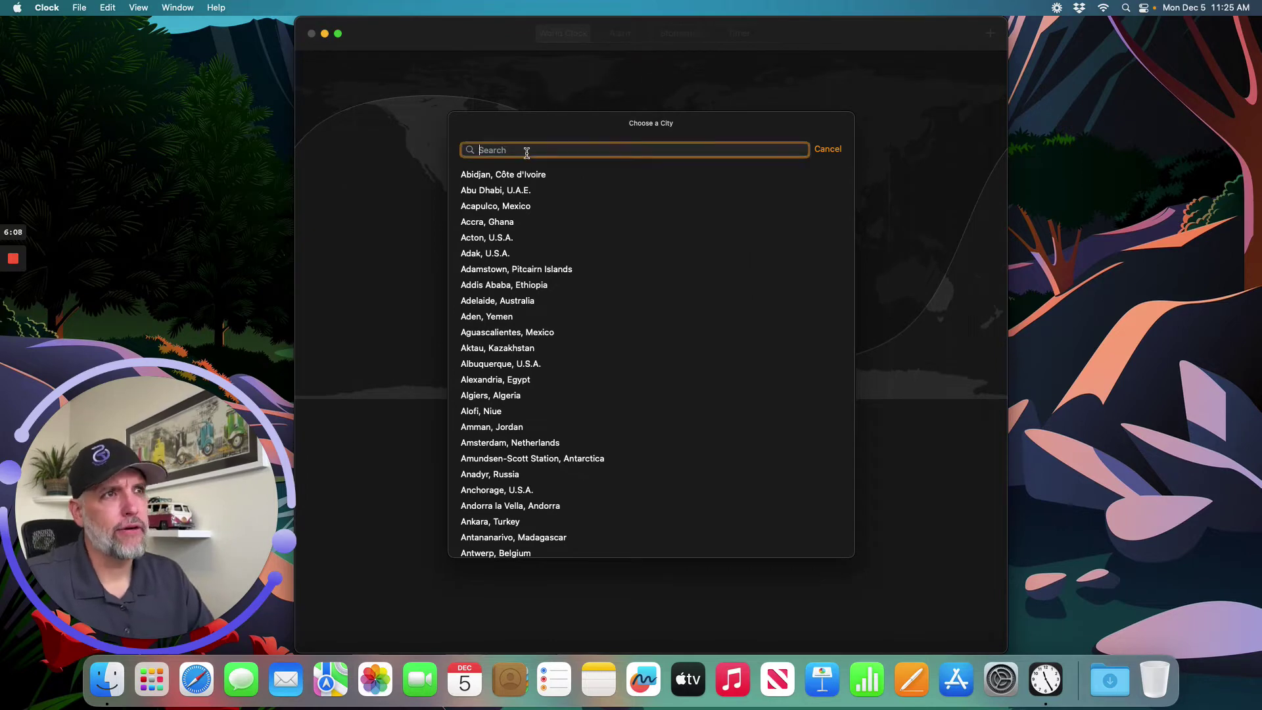
pyautogui.write('reno')
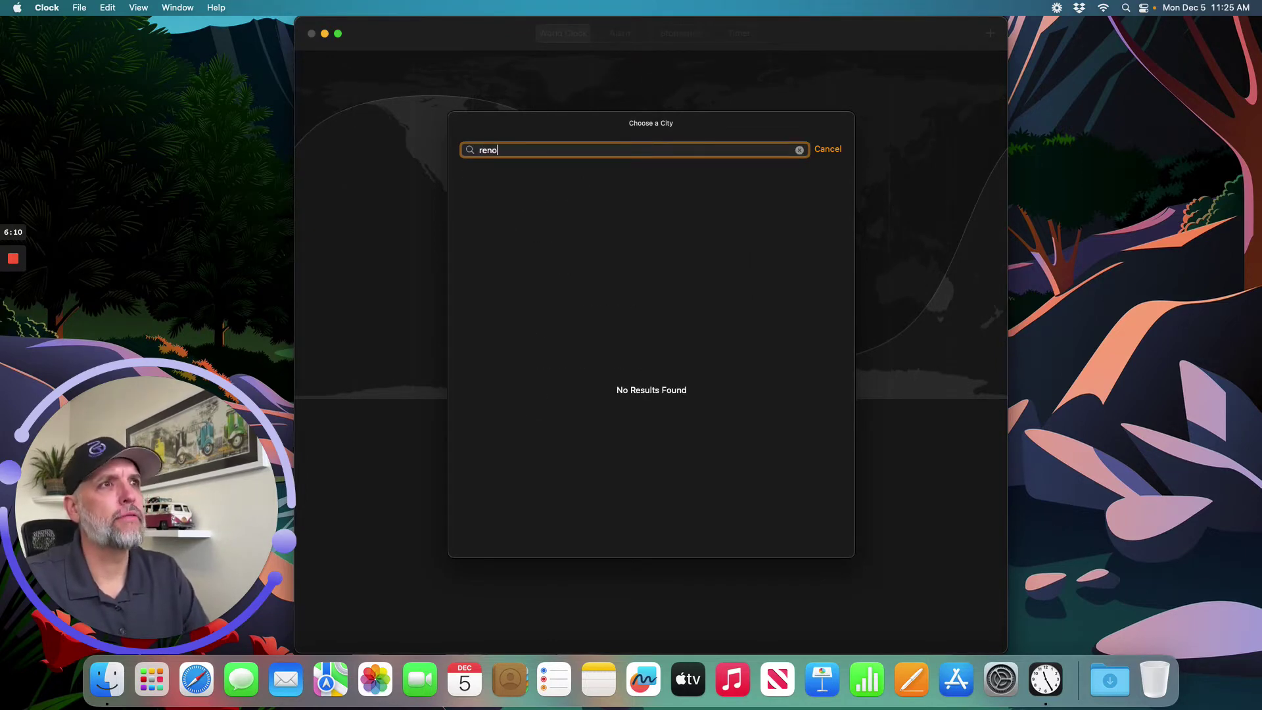
pyautogui.press('BackSpace')
pyautogui.press('BackSpace')
pyautogui.press('BackSpace')
pyautogui.press('BackSpace')
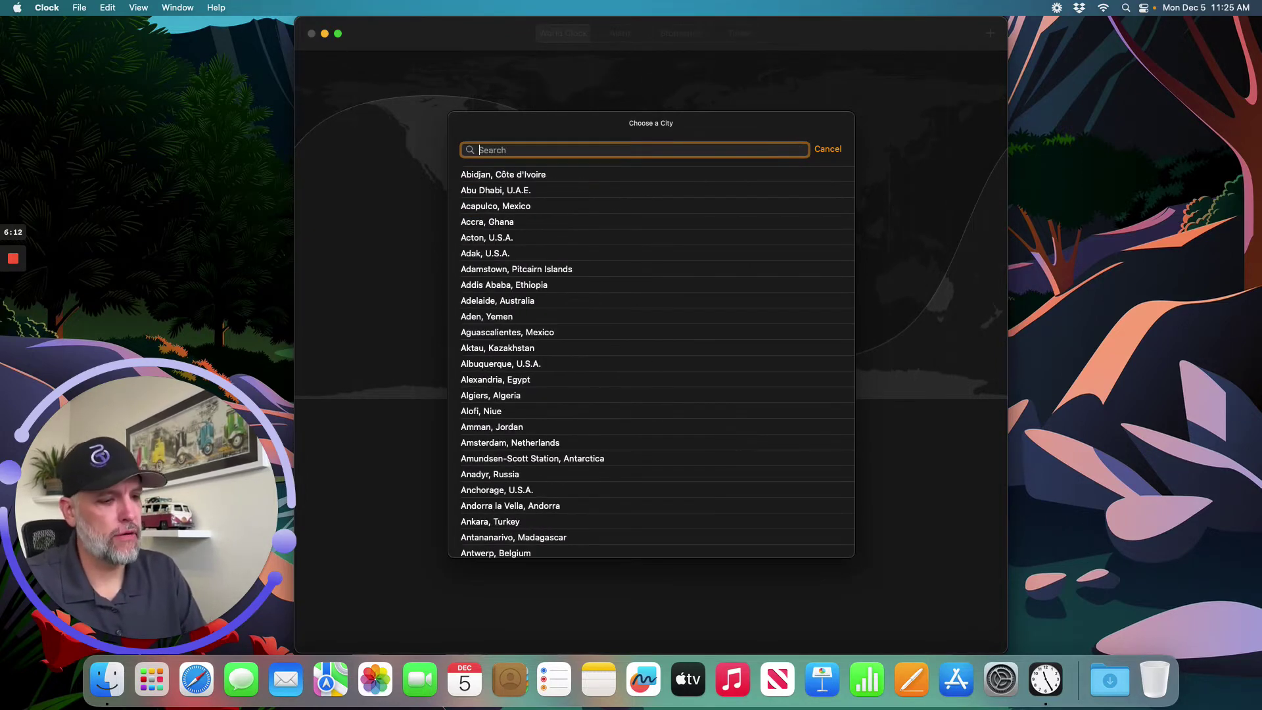
# Add Los Angeles and London, England to the world clocks
pyautogui.write('Los An')
pyautogui.click(527, 174)
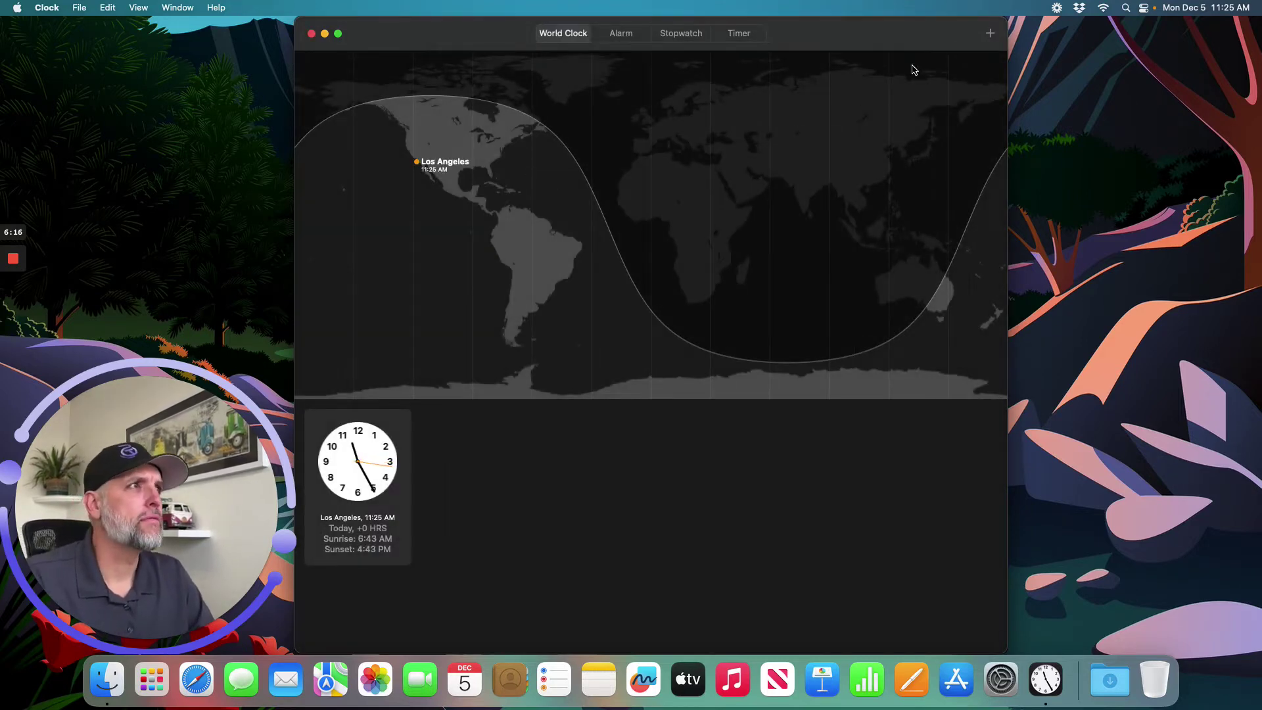
pyautogui.click(991, 33)
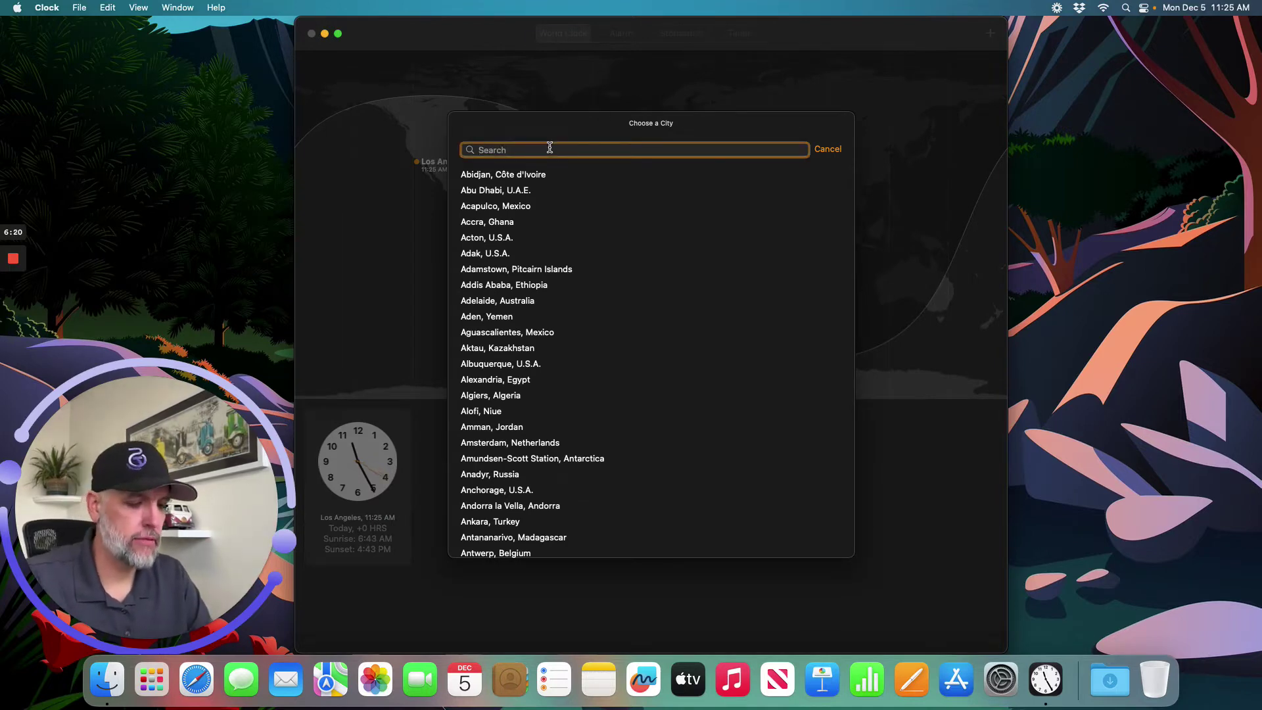
pyautogui.write('London')
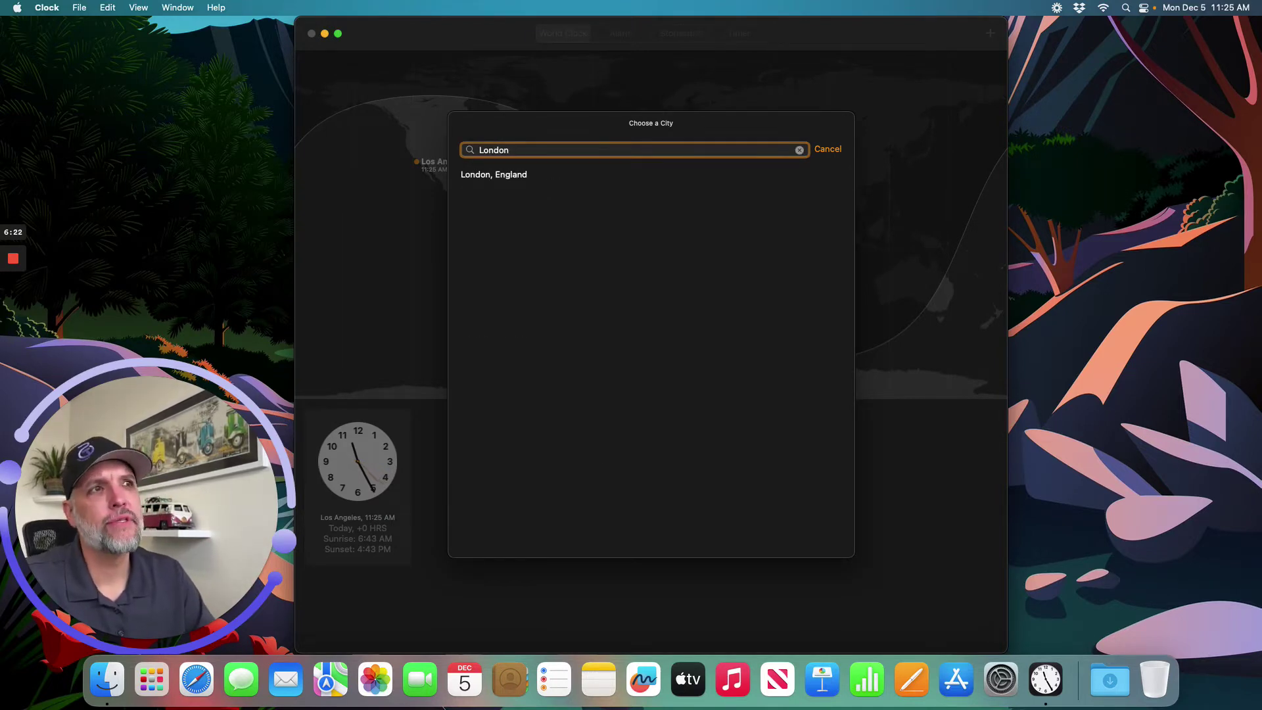
pyautogui.click(497, 175)
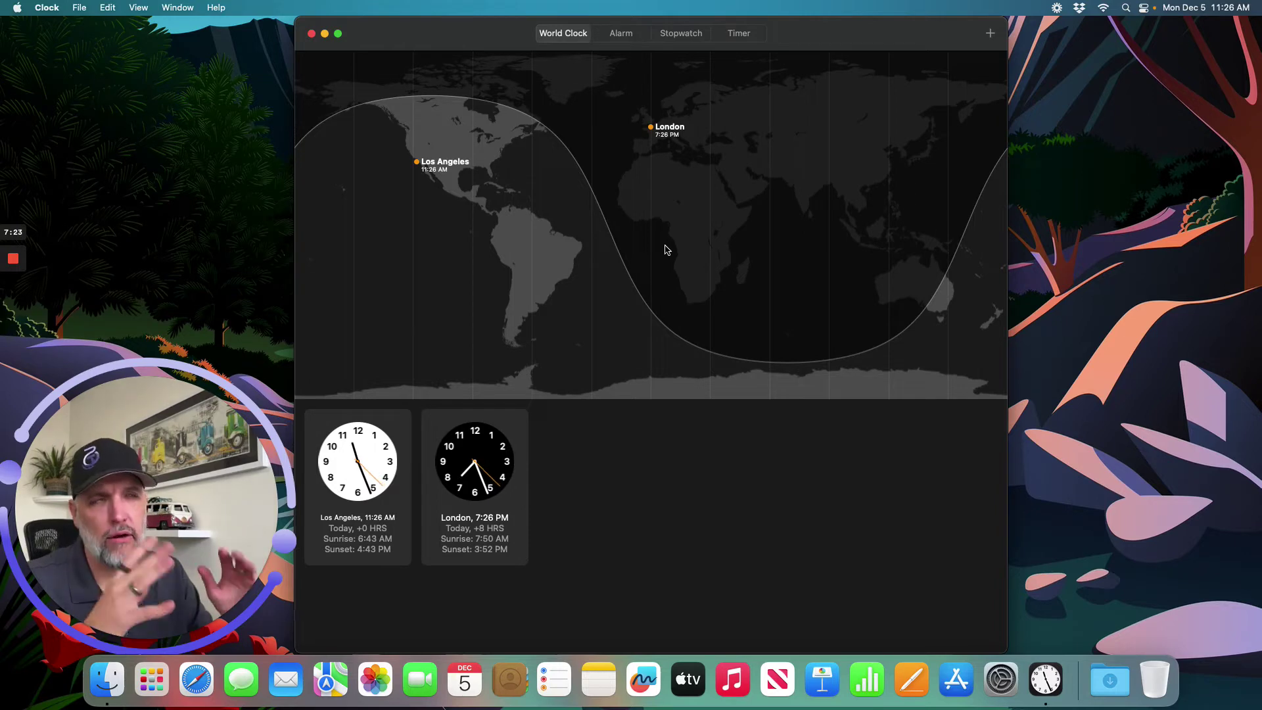
# Start a new alarm and set its time to 12:00 PM
pyautogui.click(619, 38)
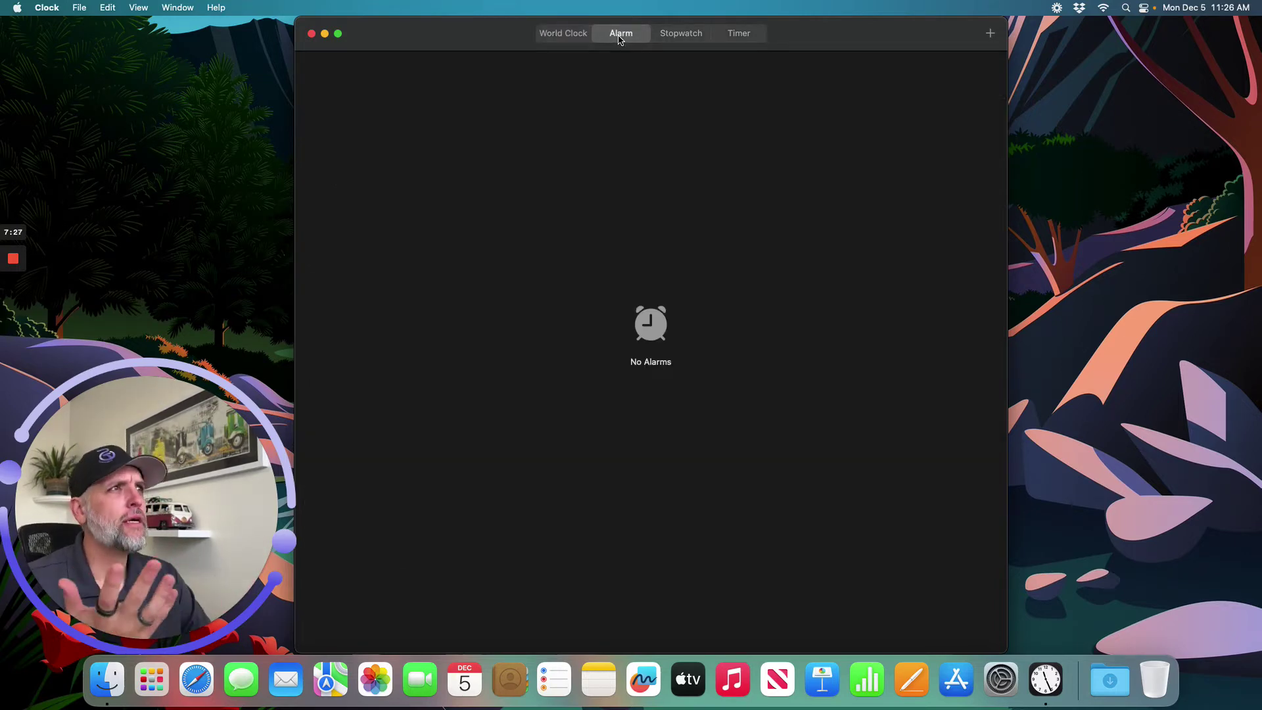
pyautogui.click(990, 34)
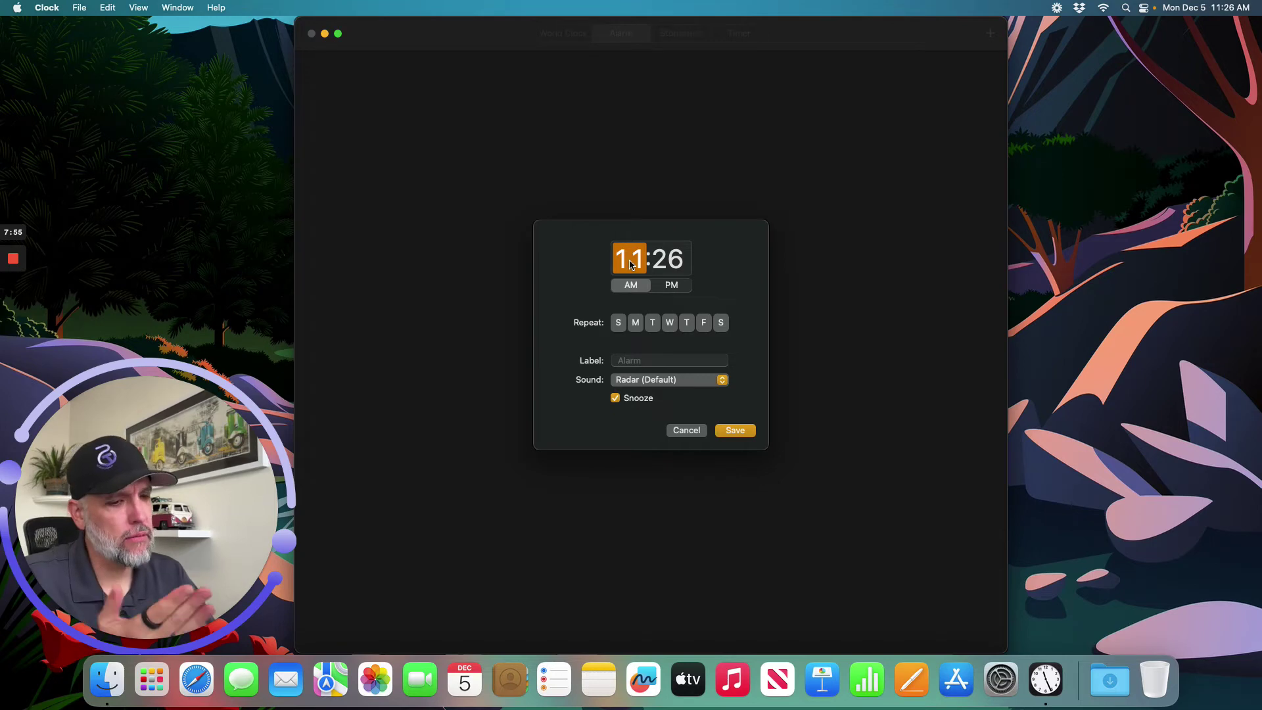
pyautogui.press('Tab')
pyautogui.write('0')
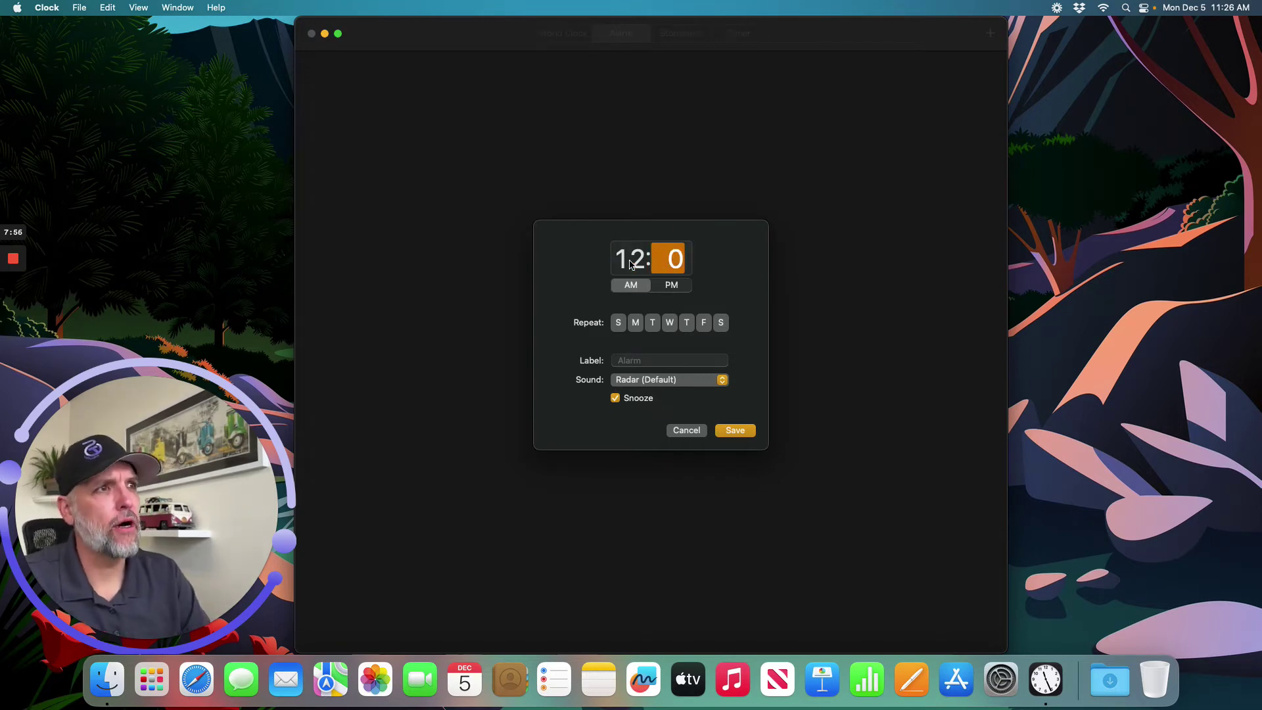
pyautogui.write('0')
pyautogui.click(671, 285)
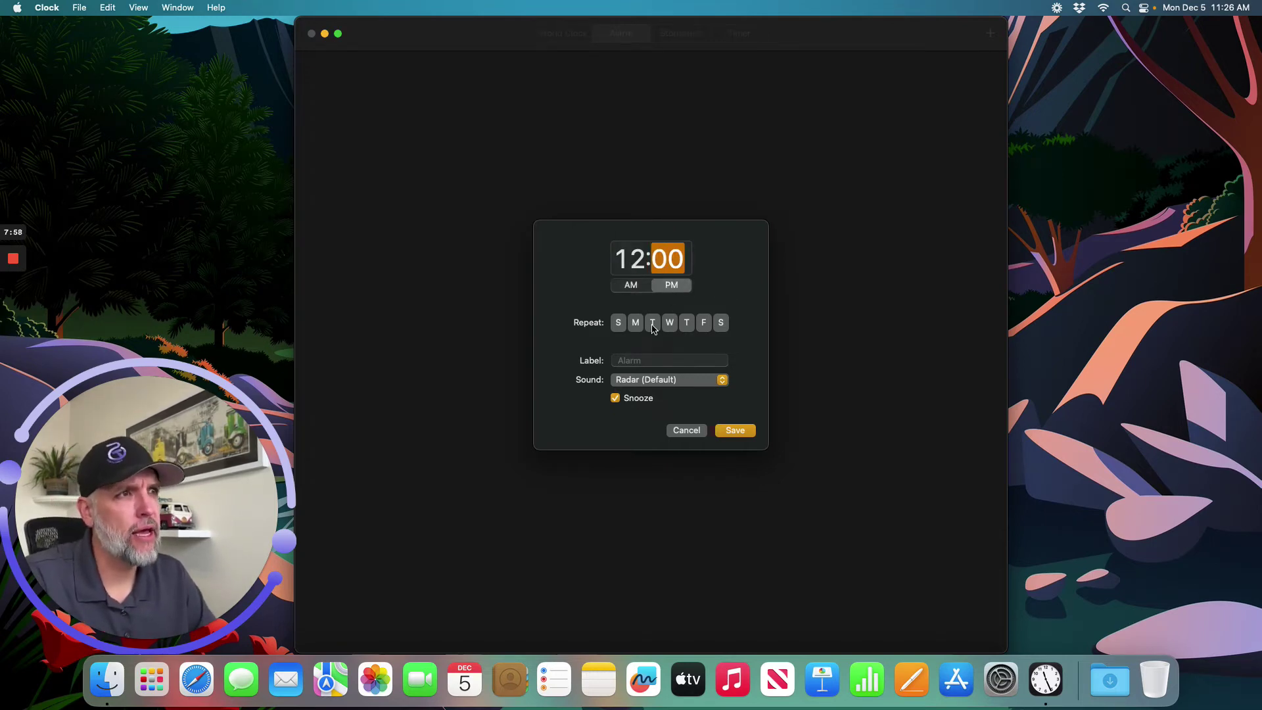
# Set the alarm to repeat on Monday, Wednesday and Friday
pyautogui.click(636, 323)
pyautogui.click(669, 323)
pyautogui.click(706, 326)
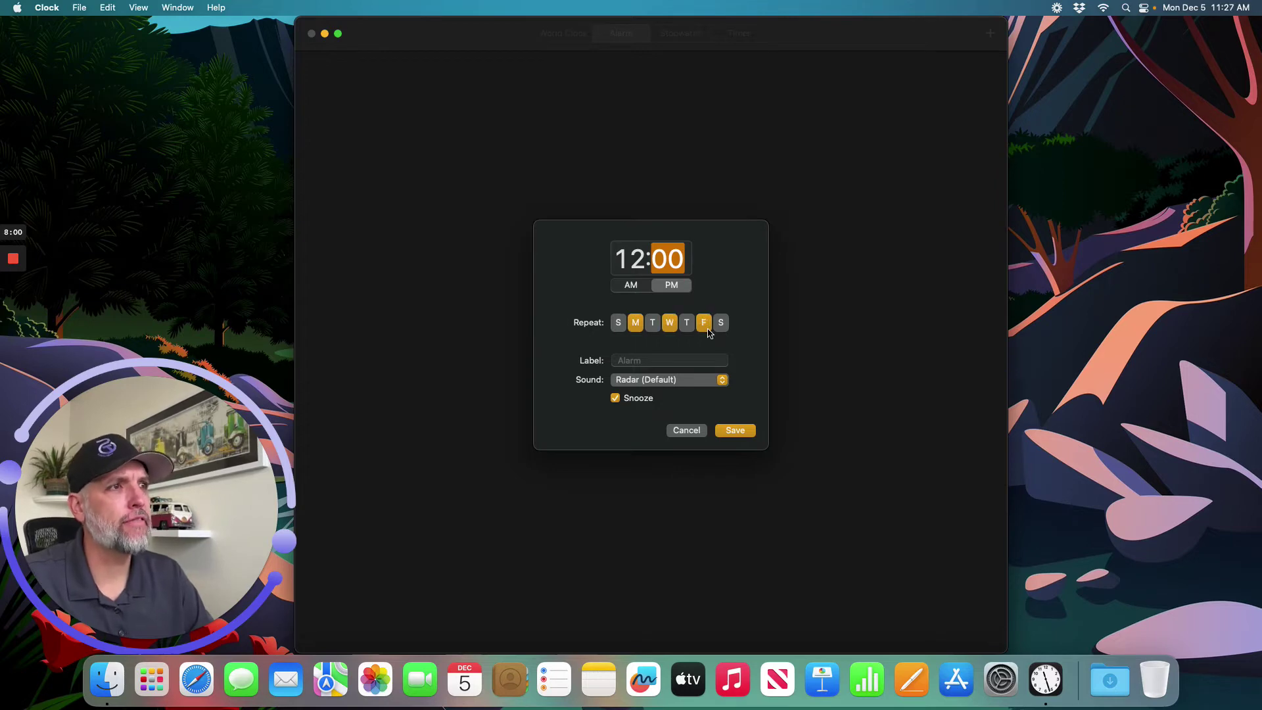
# Set the alarm's sound to Bulletin and raise the system volume
pyautogui.click(646, 377)
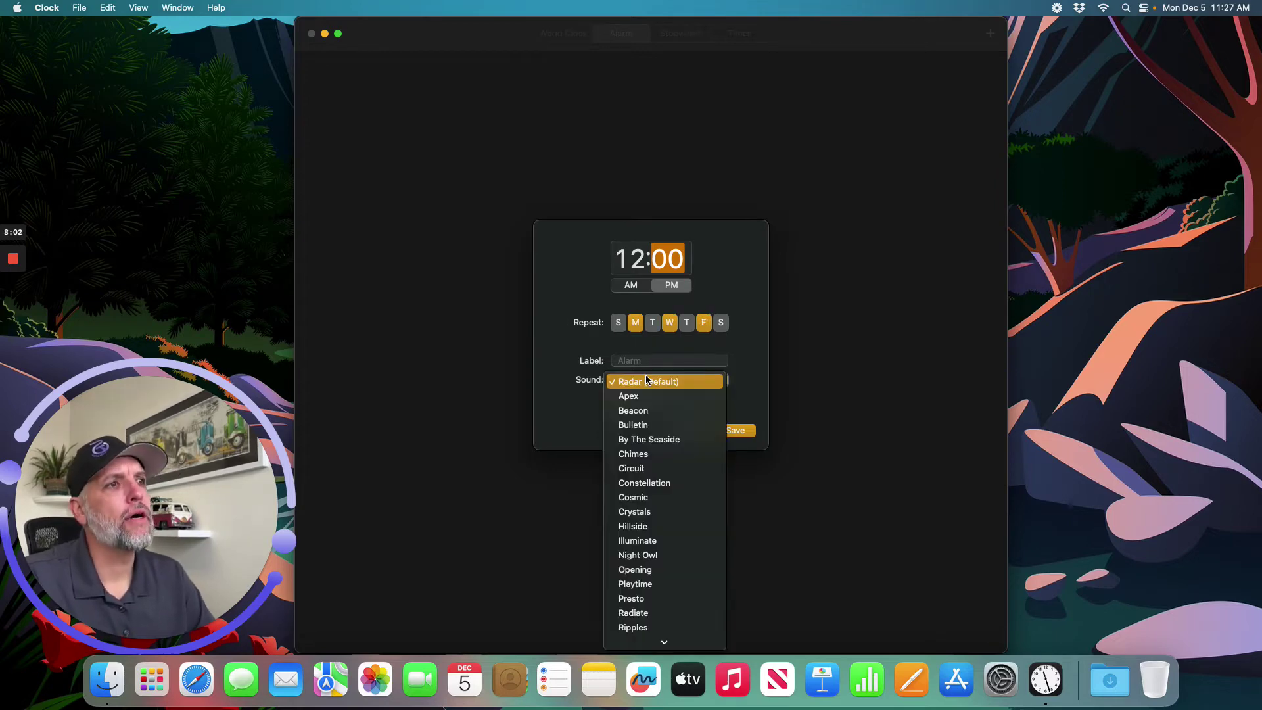
pyautogui.click(621, 426)
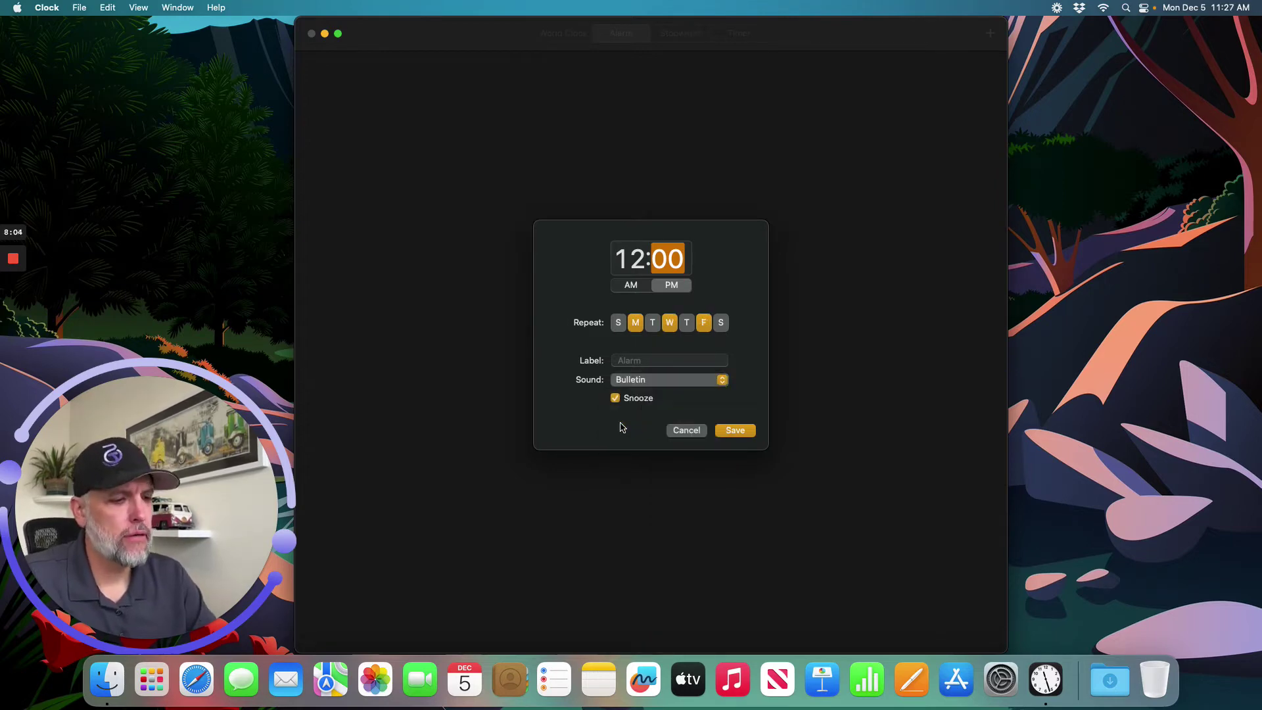
pyautogui.press('XF86AudioRaiseVolume')
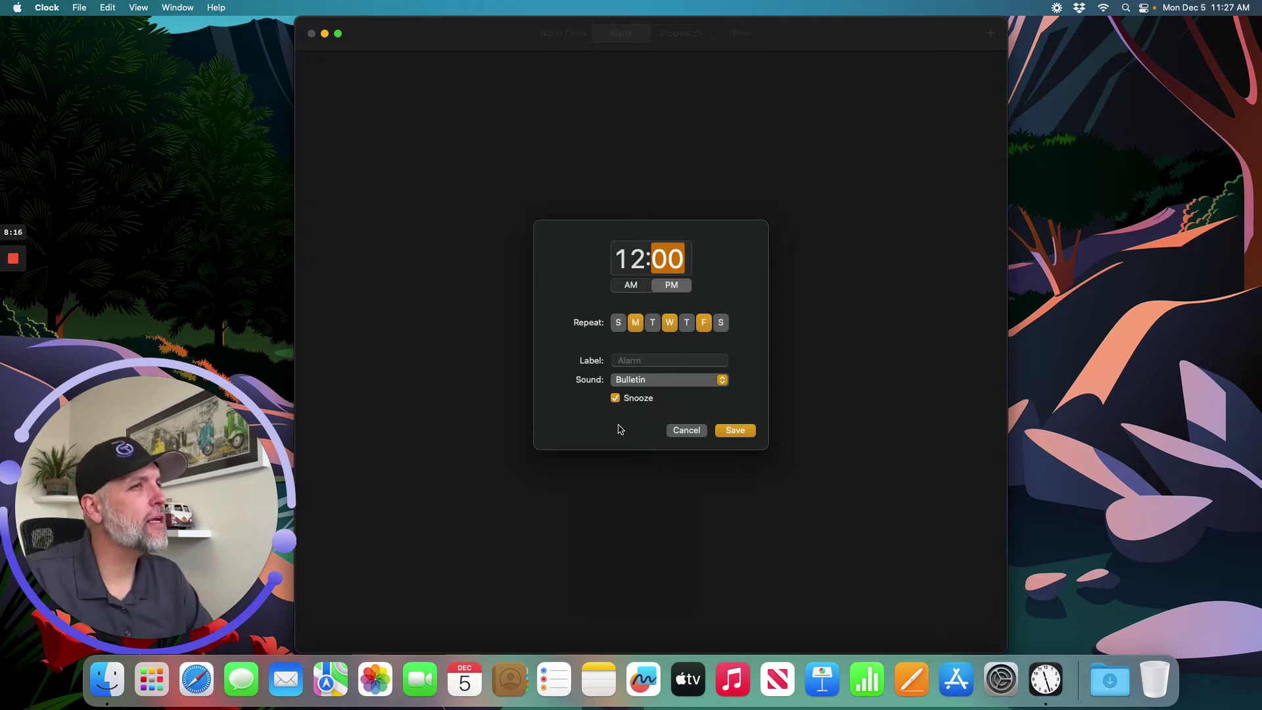
# Label the alarm Check Emails, turn off its snooze option and save it
pyautogui.click(644, 358)
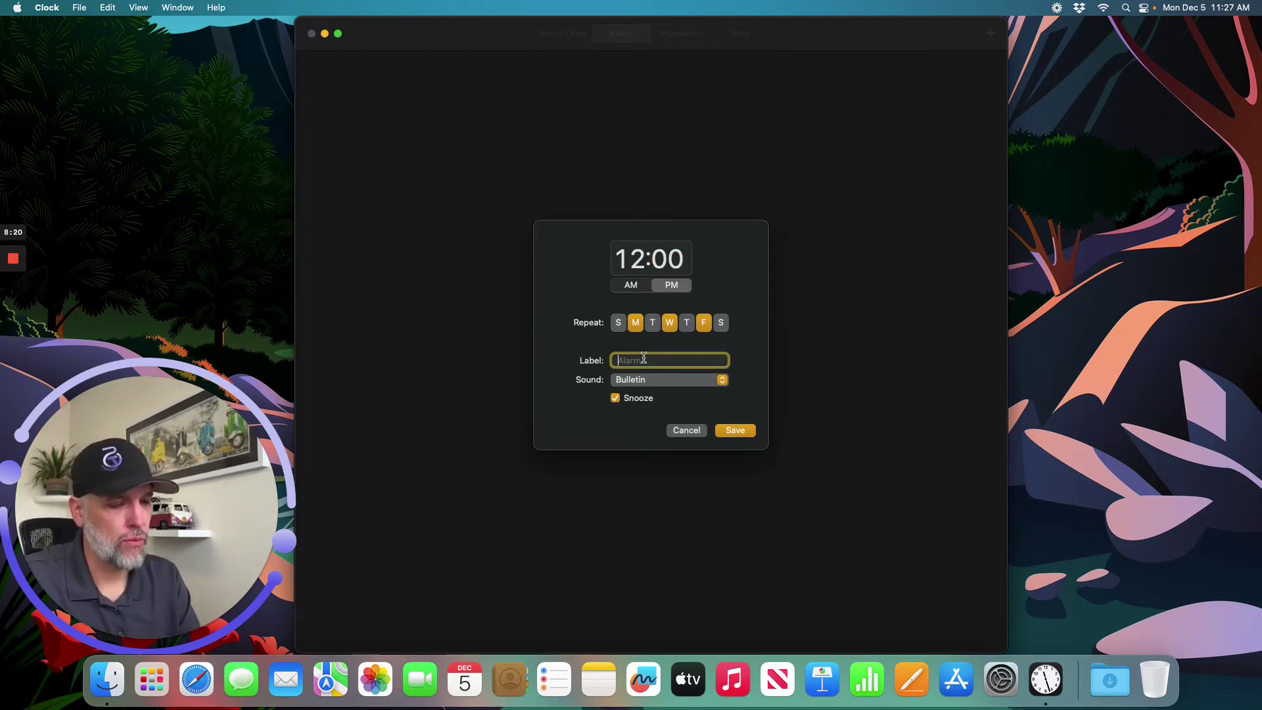
pyautogui.write('Check Emails')
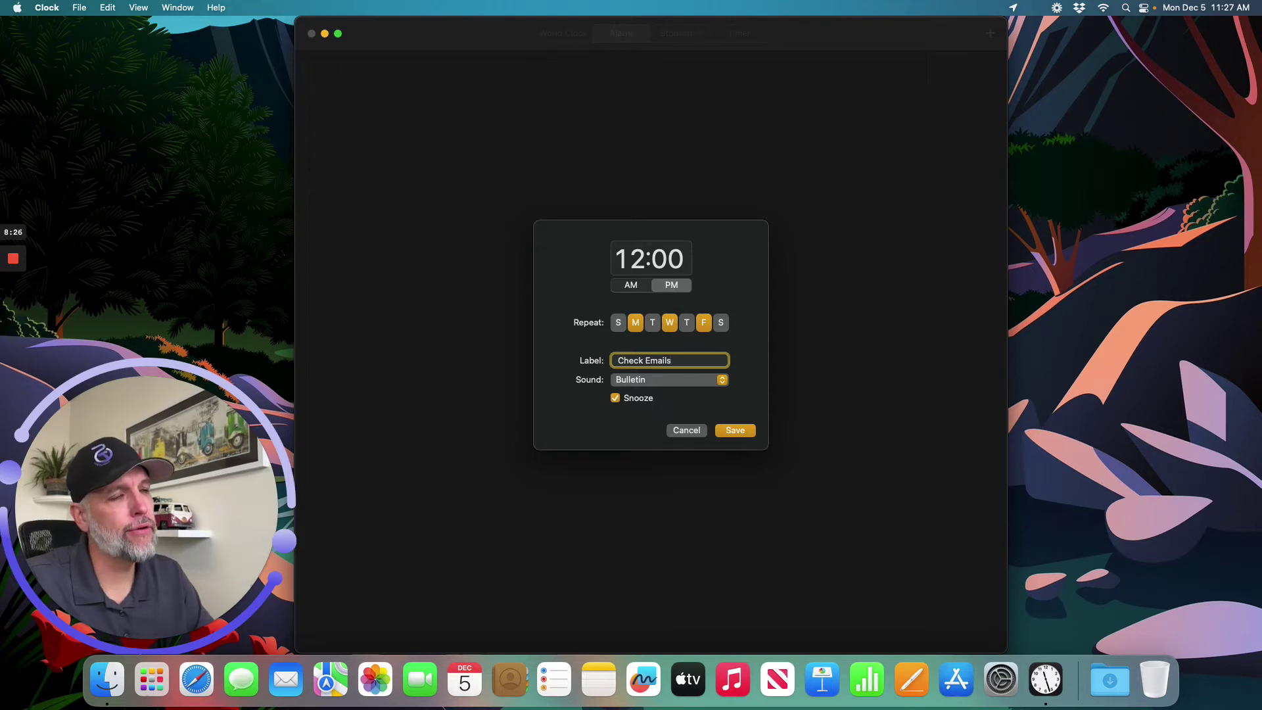
pyautogui.click(616, 397)
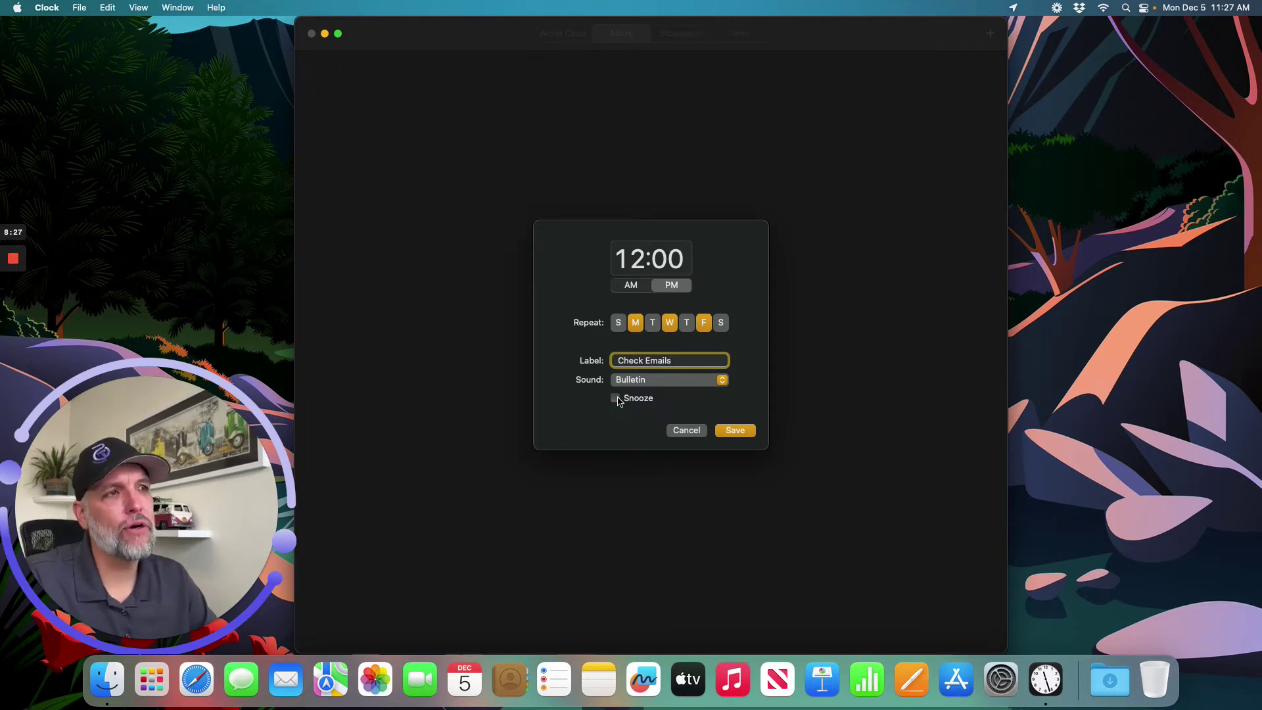
pyautogui.click(744, 428)
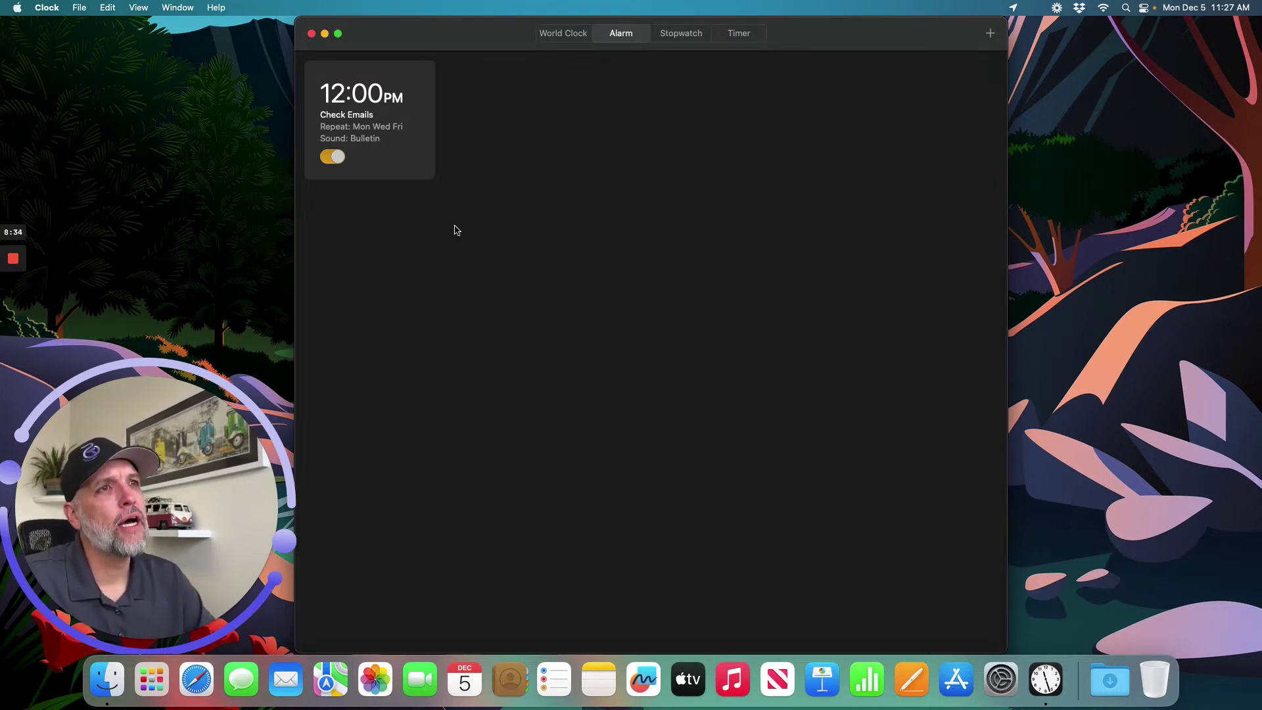
# Switch off the Check Emails alarm and delete it from the alarm list
pyautogui.click(338, 158)
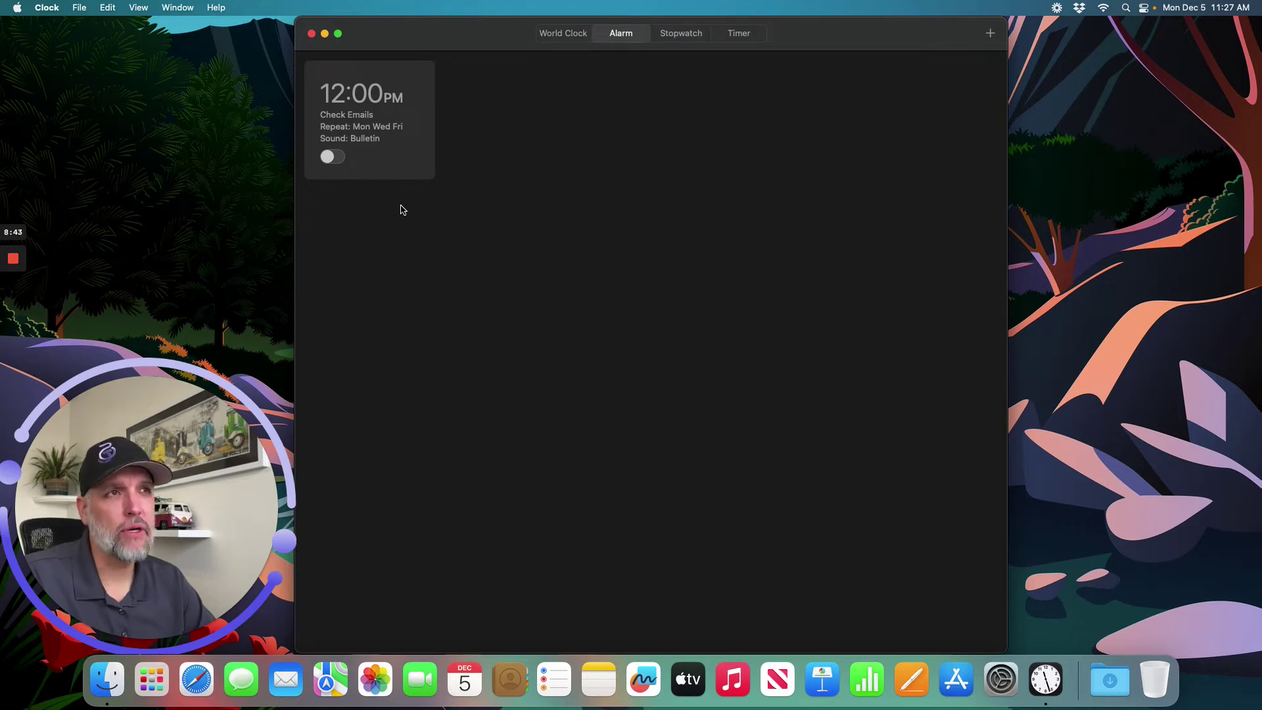
pyautogui.moveTo(316, 74)
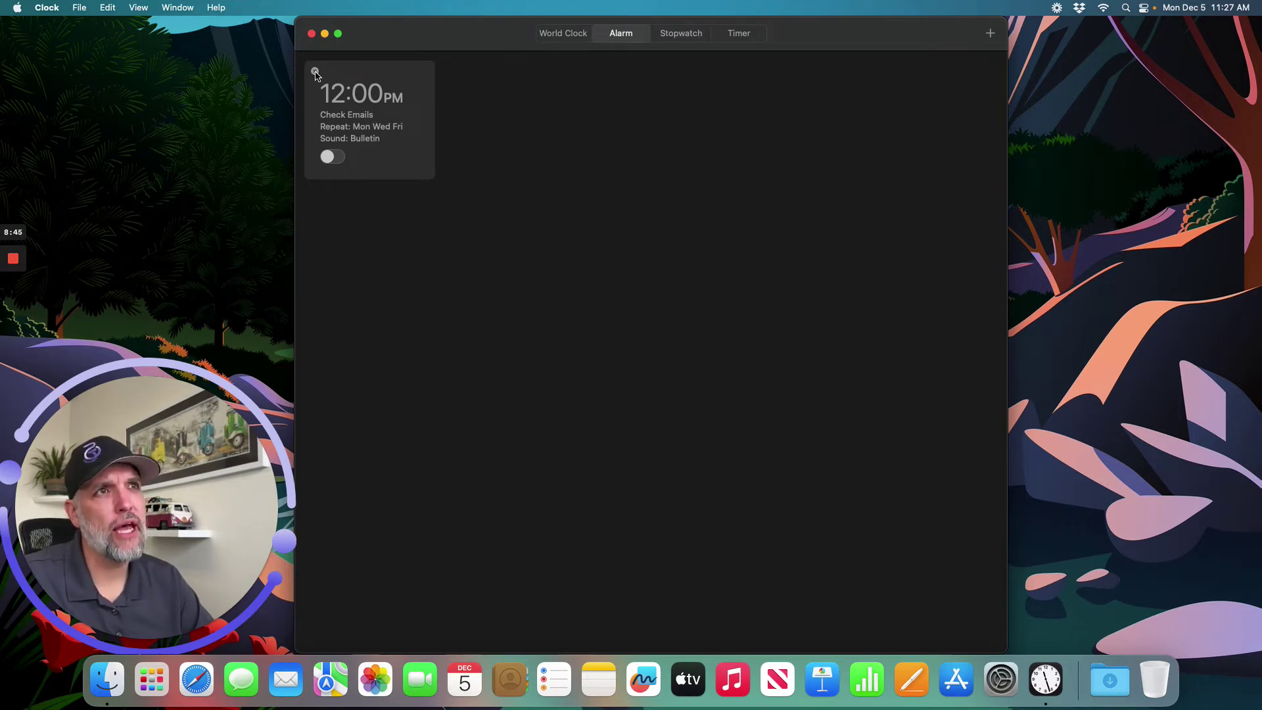
pyautogui.click(315, 72)
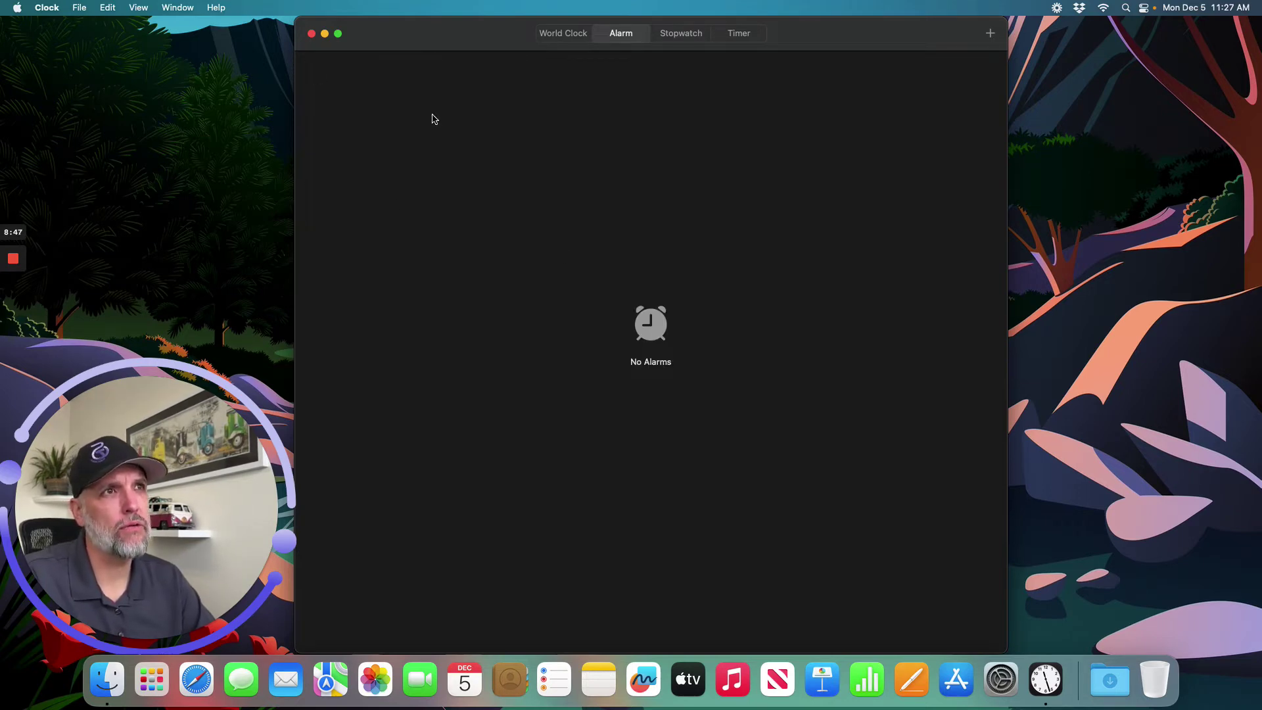
# Run the stopwatch, marking a lap four times, and stop it
pyautogui.click(671, 33)
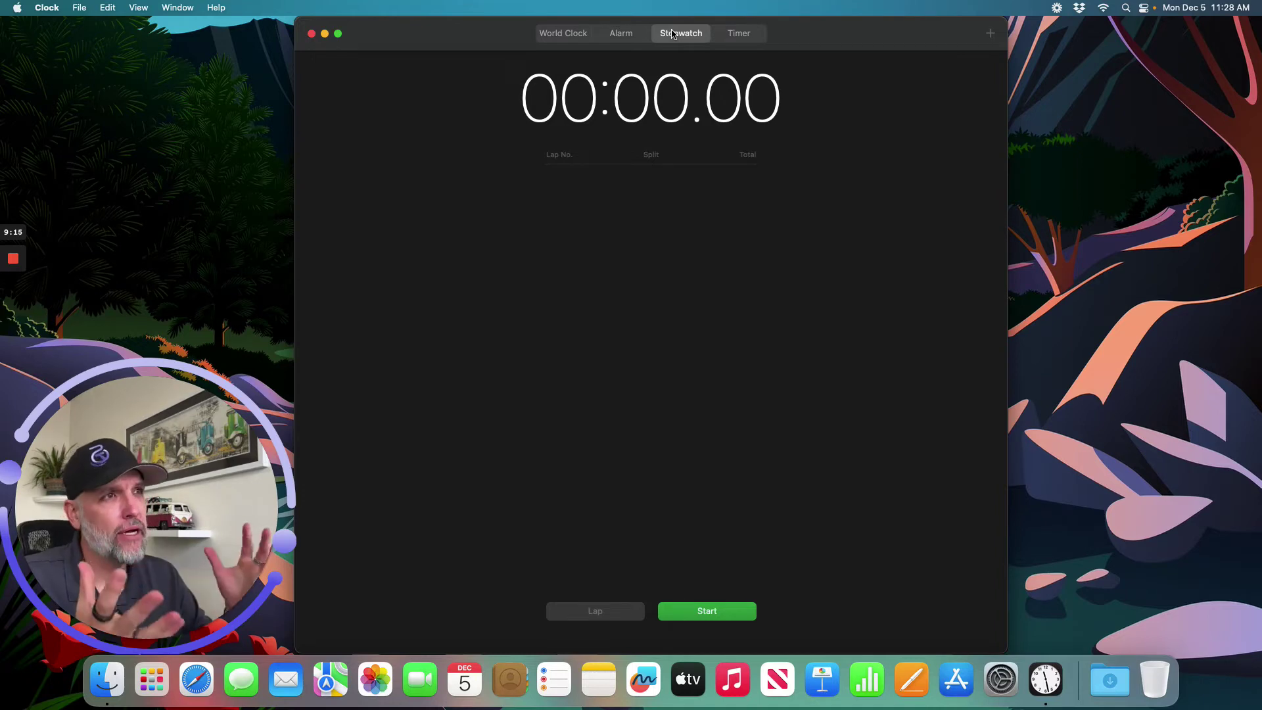
pyautogui.click(702, 608)
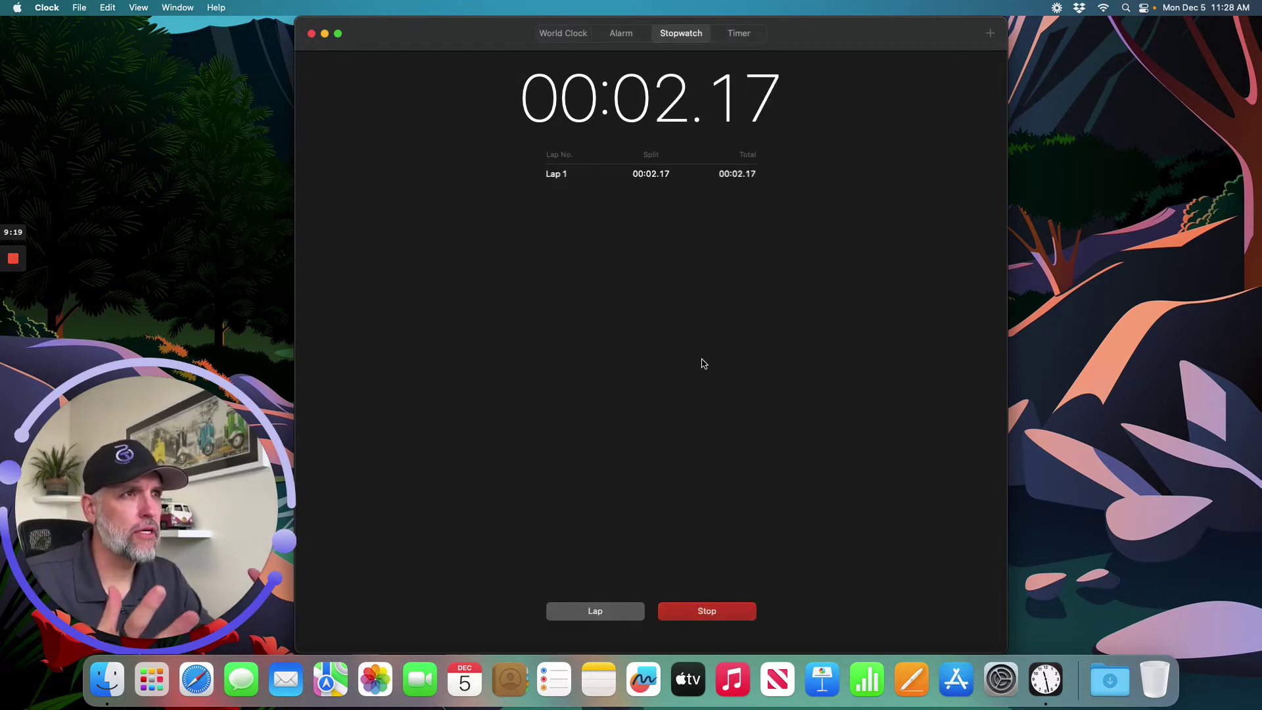
pyautogui.click(593, 613)
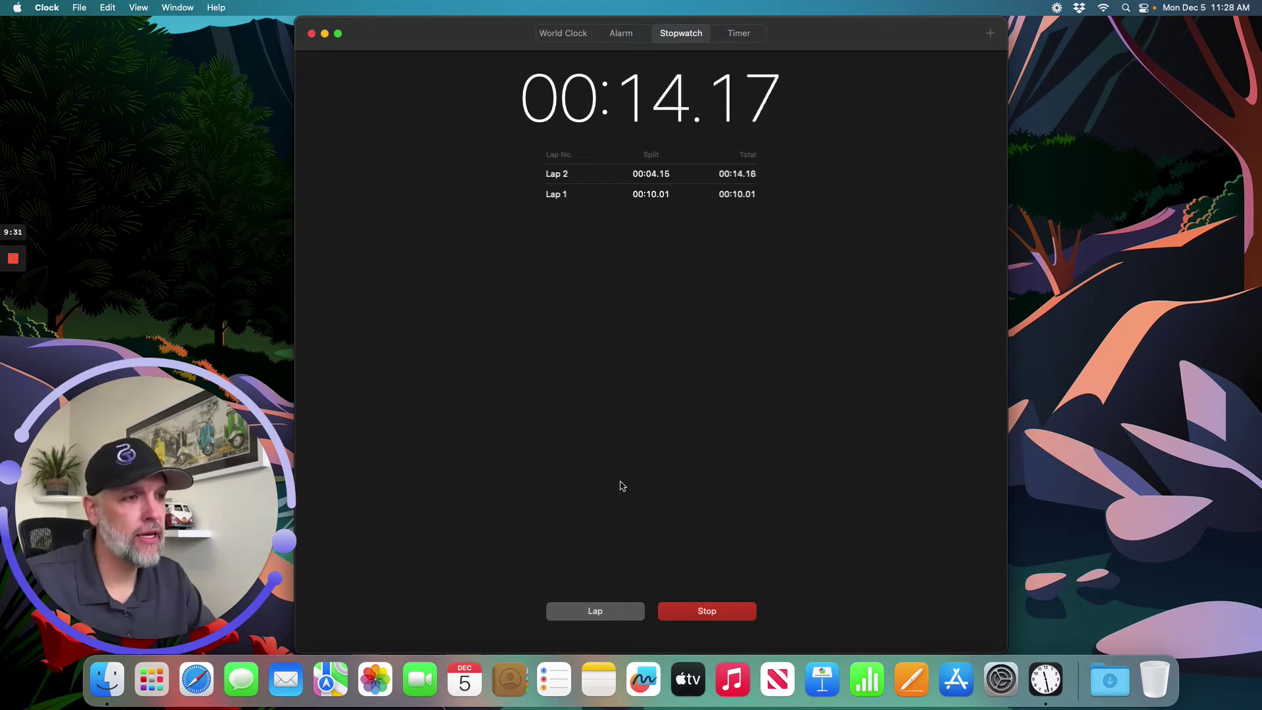
pyautogui.click(610, 619)
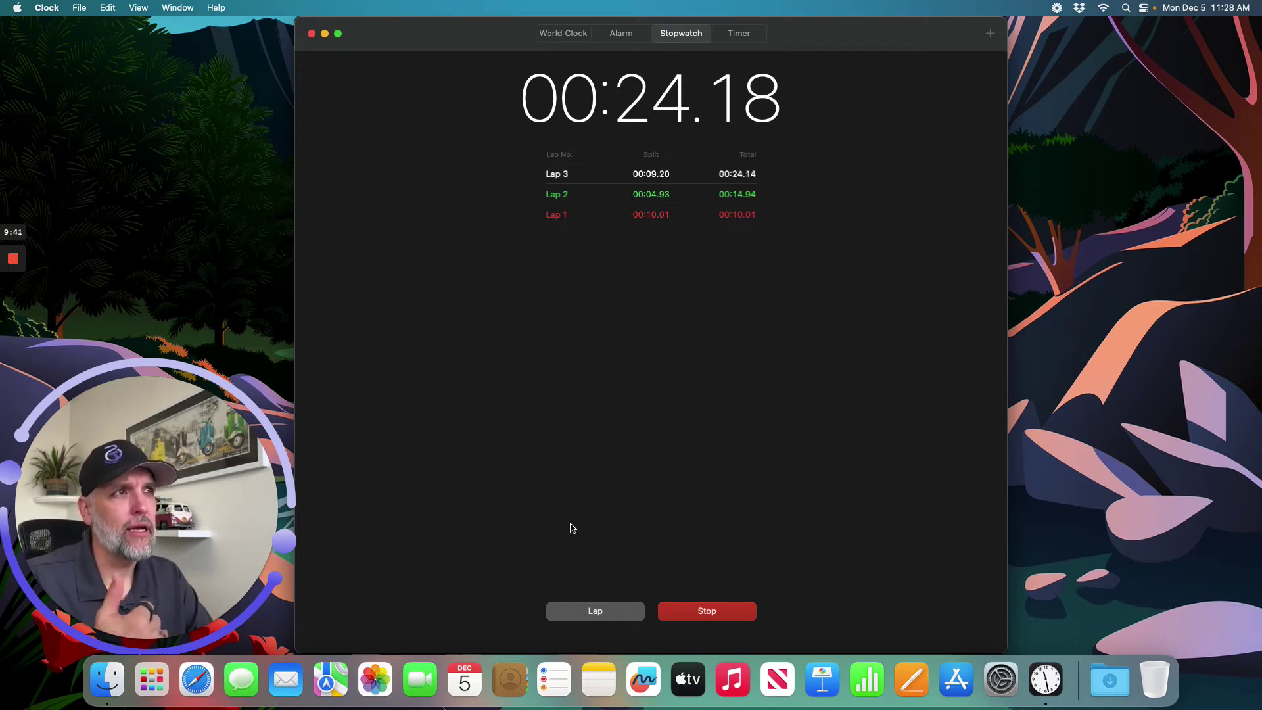
pyautogui.click(580, 610)
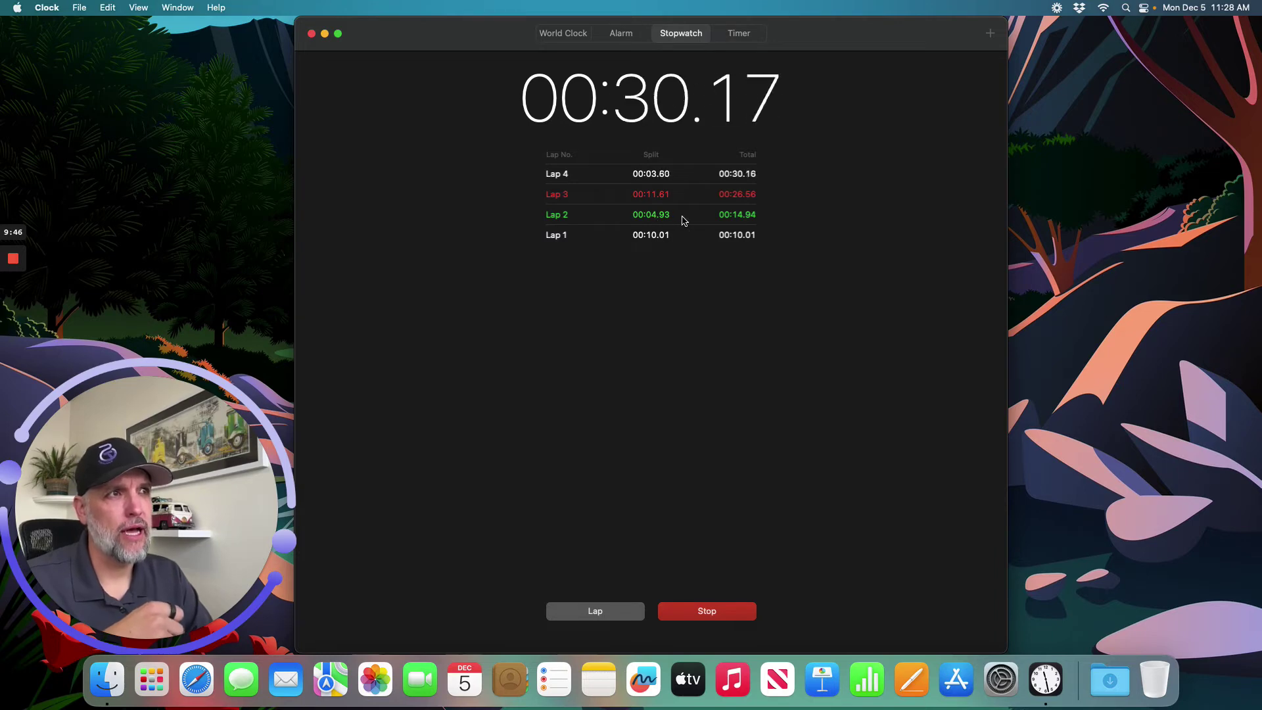
pyautogui.click(606, 611)
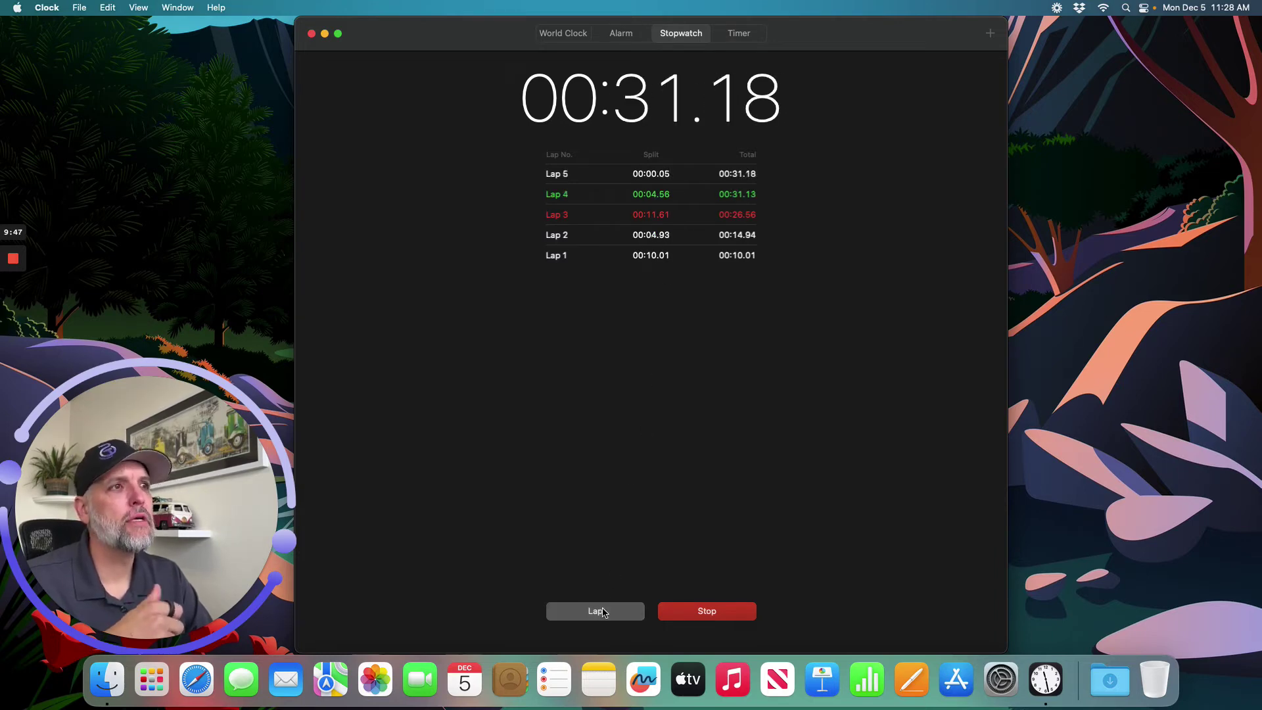
pyautogui.click(708, 614)
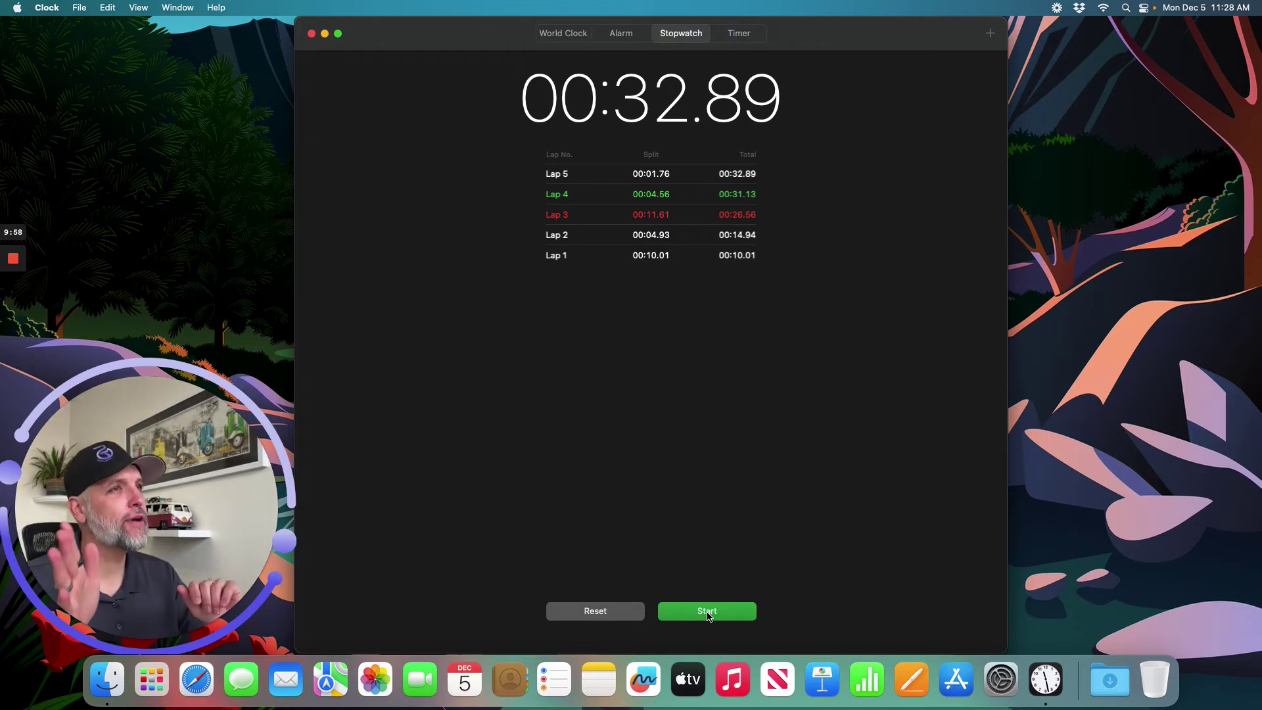
# Open the timer and set its end sound to Apex
pyautogui.click(739, 34)
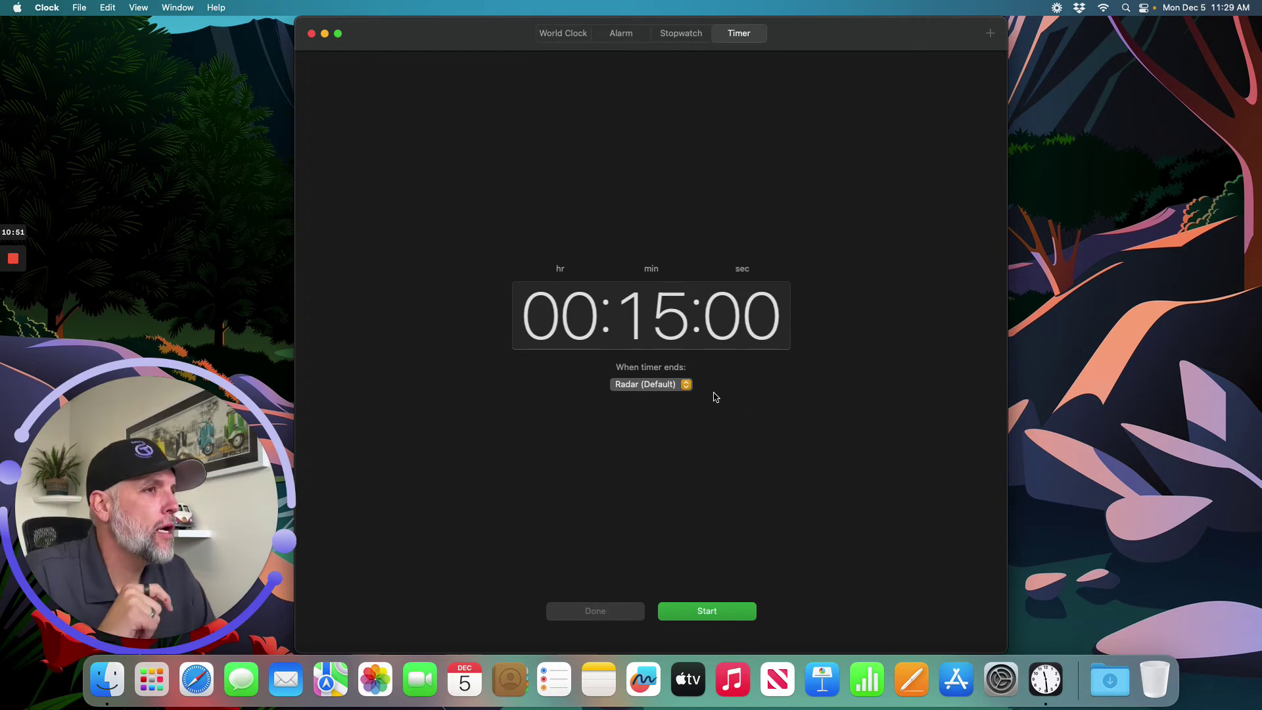
pyautogui.click(638, 385)
pyautogui.click(639, 400)
# Set the timer to 1 minute, start the countdown and end it early
pyautogui.click(645, 314)
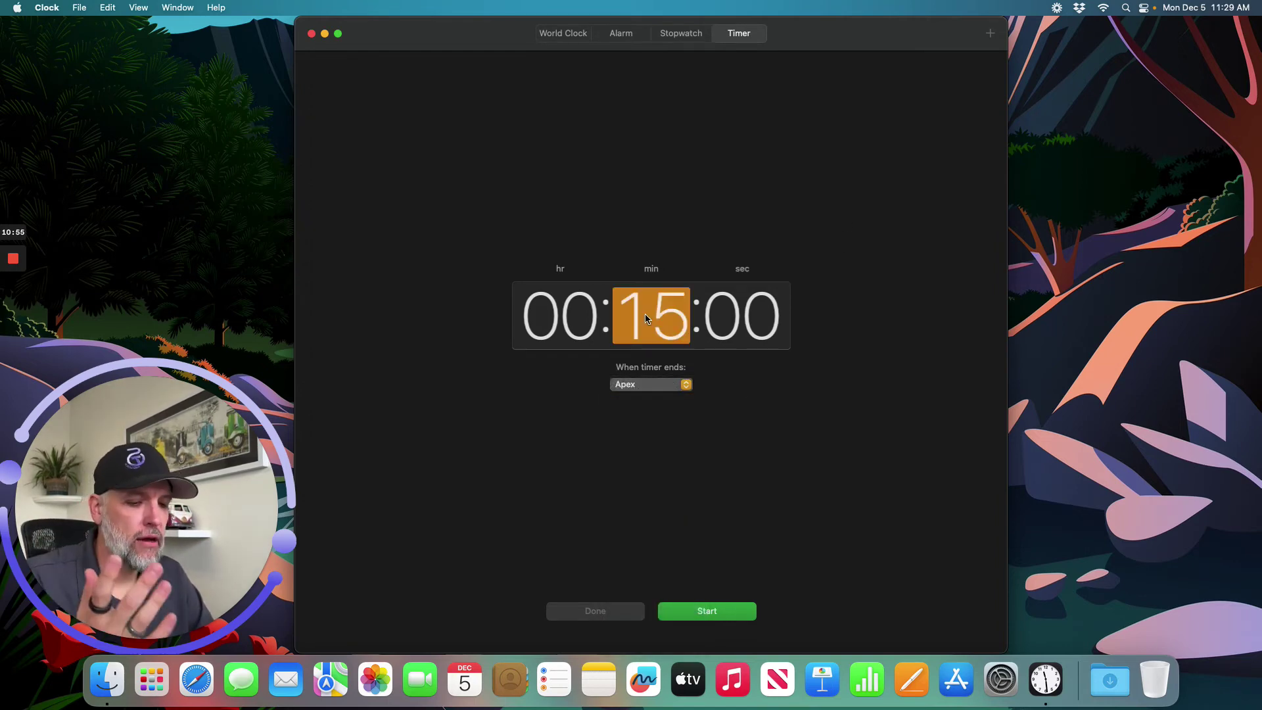
pyautogui.write('1')
pyautogui.click(665, 550)
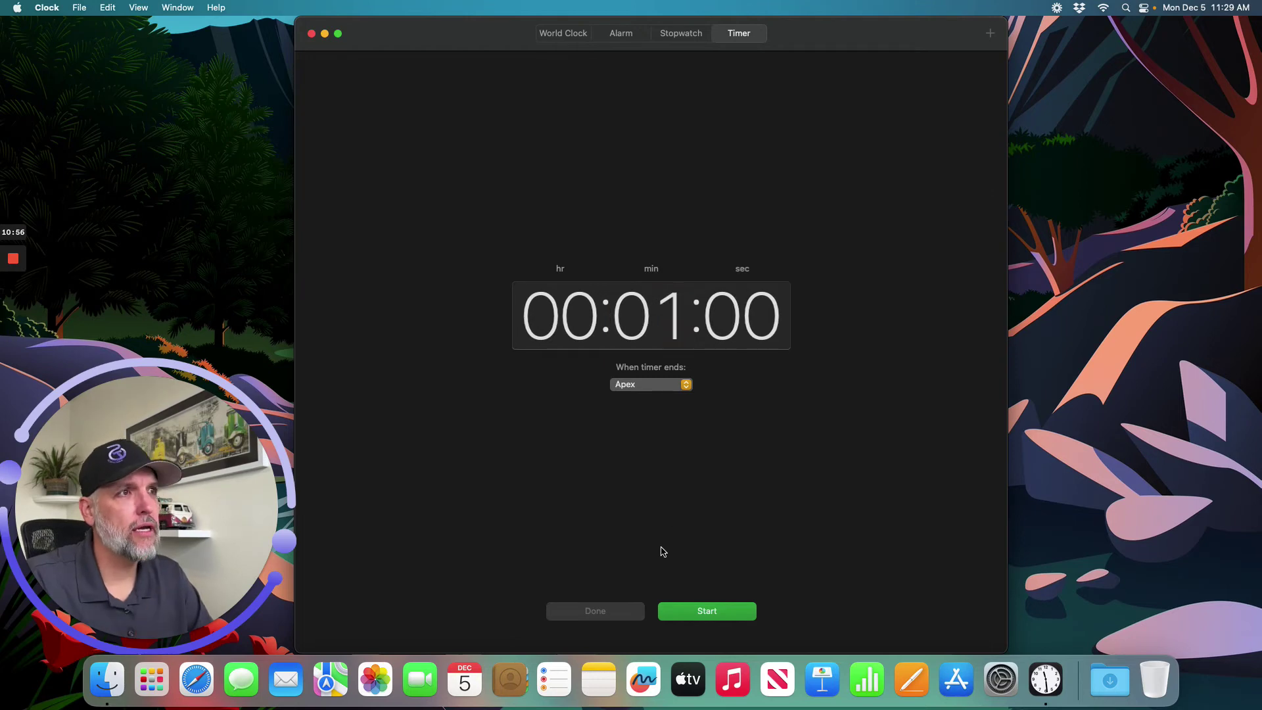
pyautogui.click(725, 619)
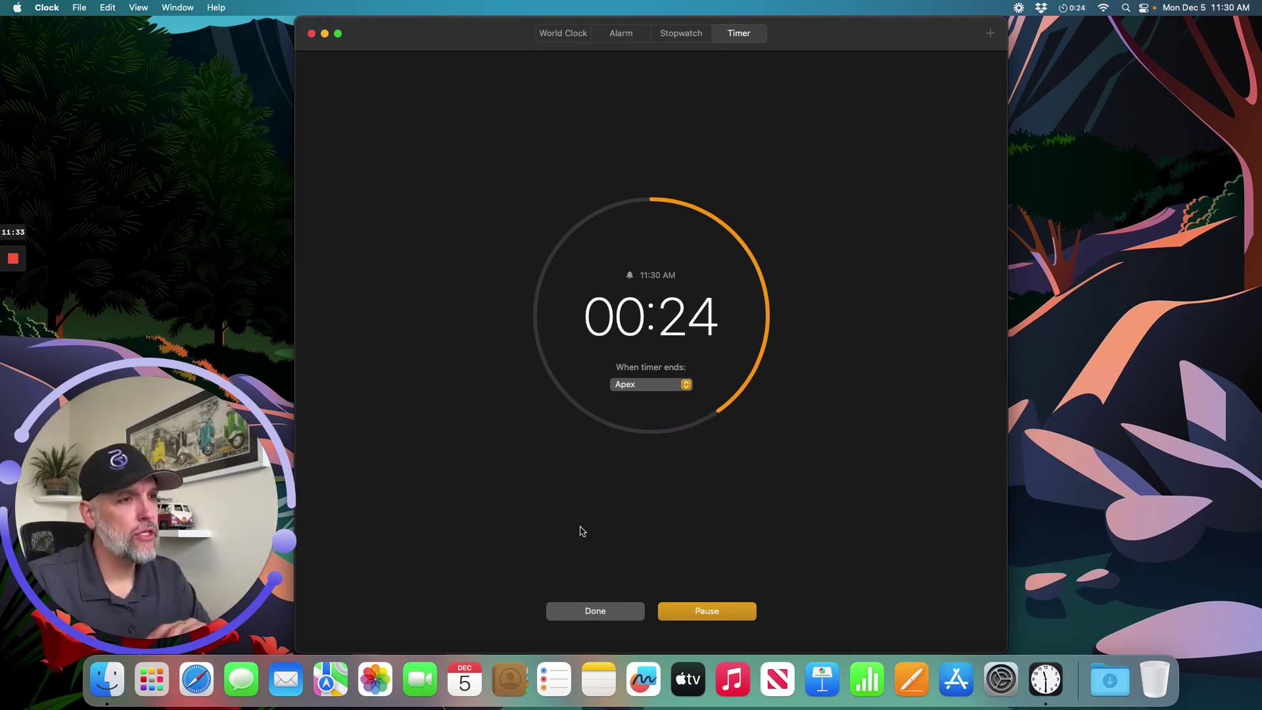
pyautogui.click(569, 611)
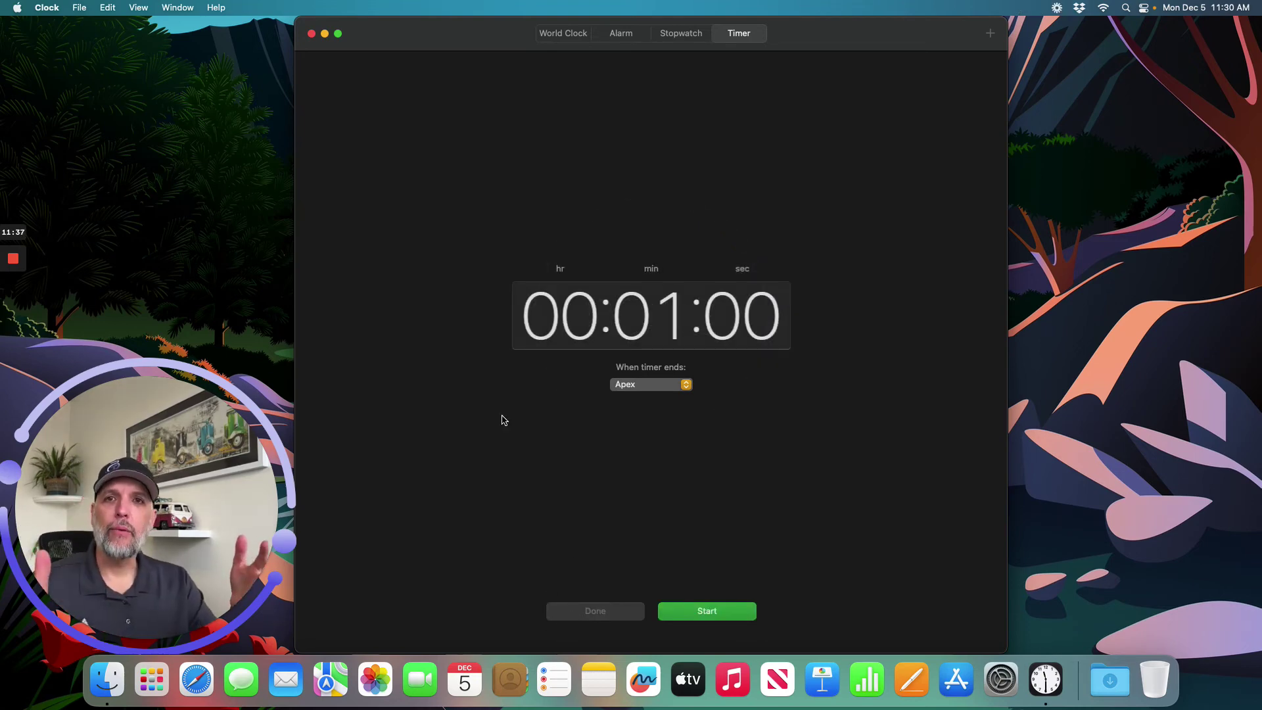